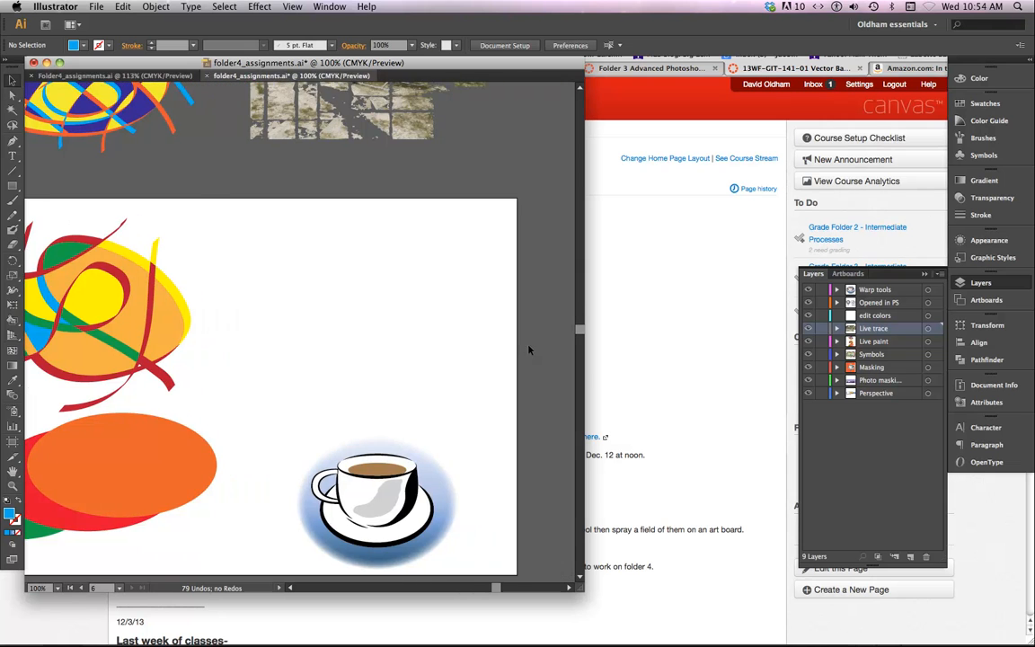
Place helicopter_red.jpg from the 142 Class photos folder into the document on the Live trace layer.
scroll(529, 348, down, 1)
key(super+equal)
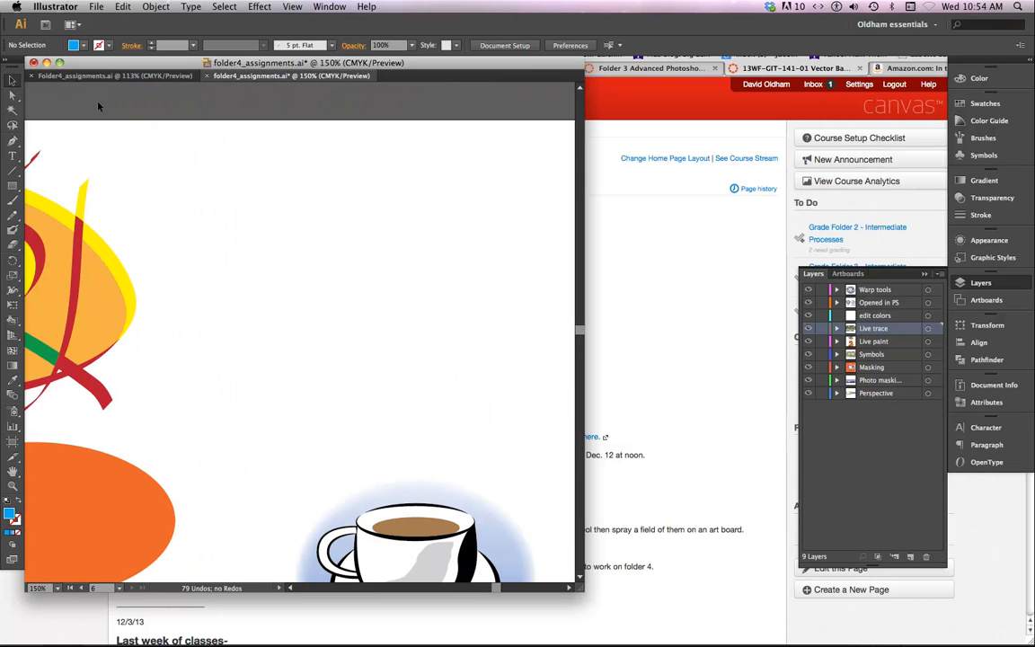
click(94, 7)
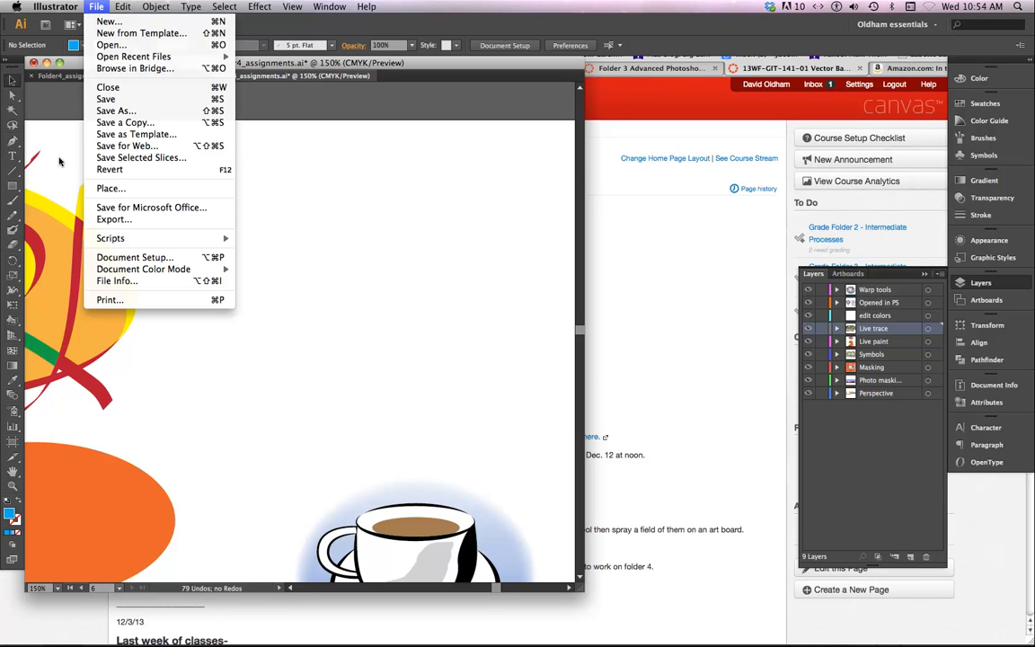
click(109, 189)
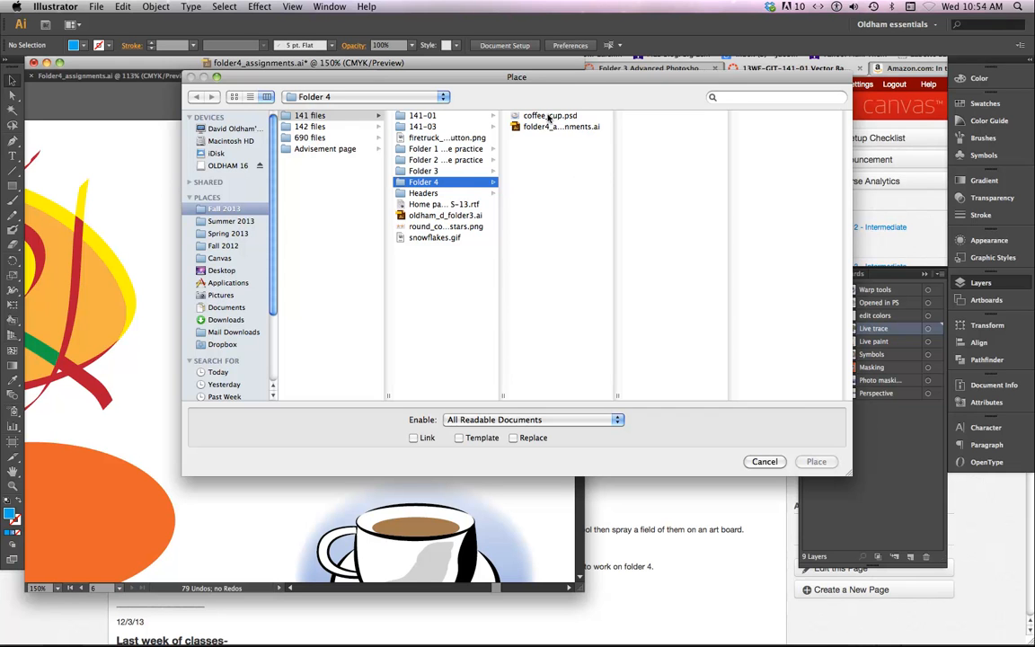
click(301, 127)
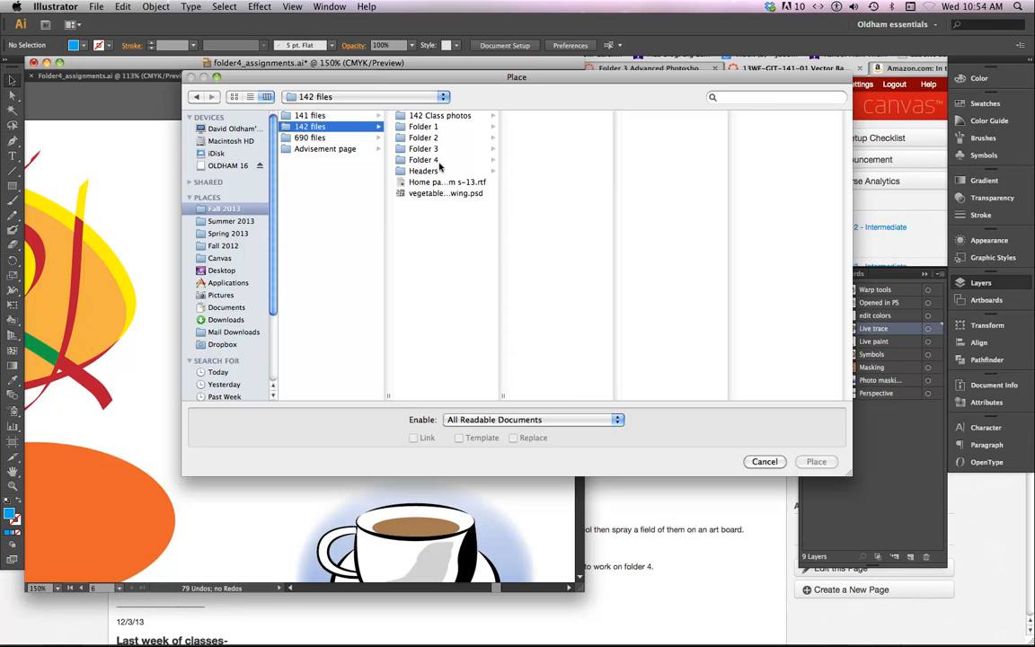
click(439, 116)
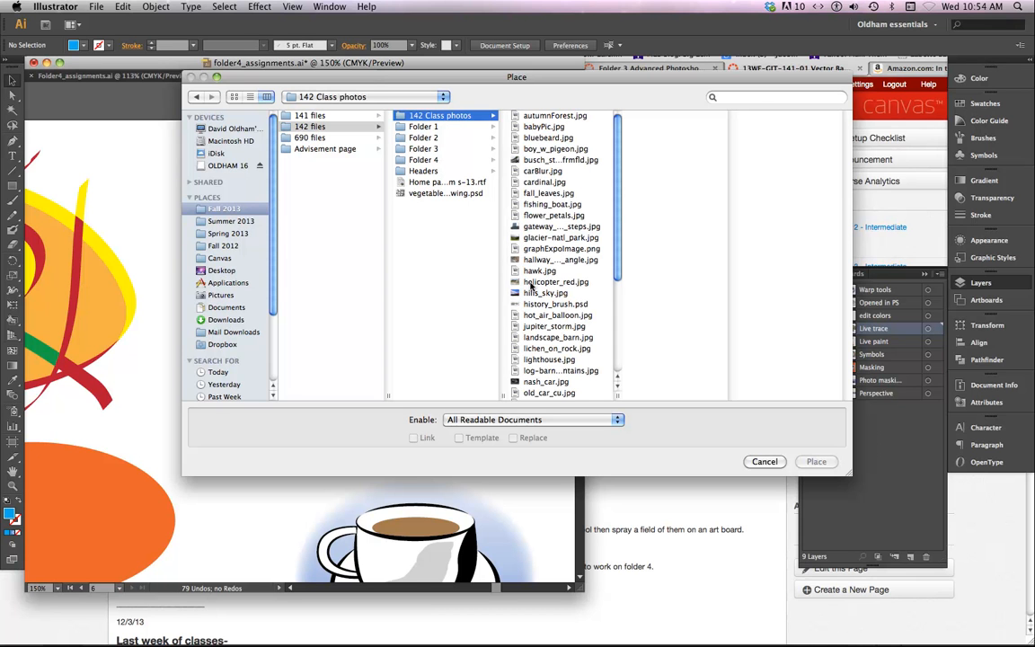
click(529, 282)
click(814, 460)
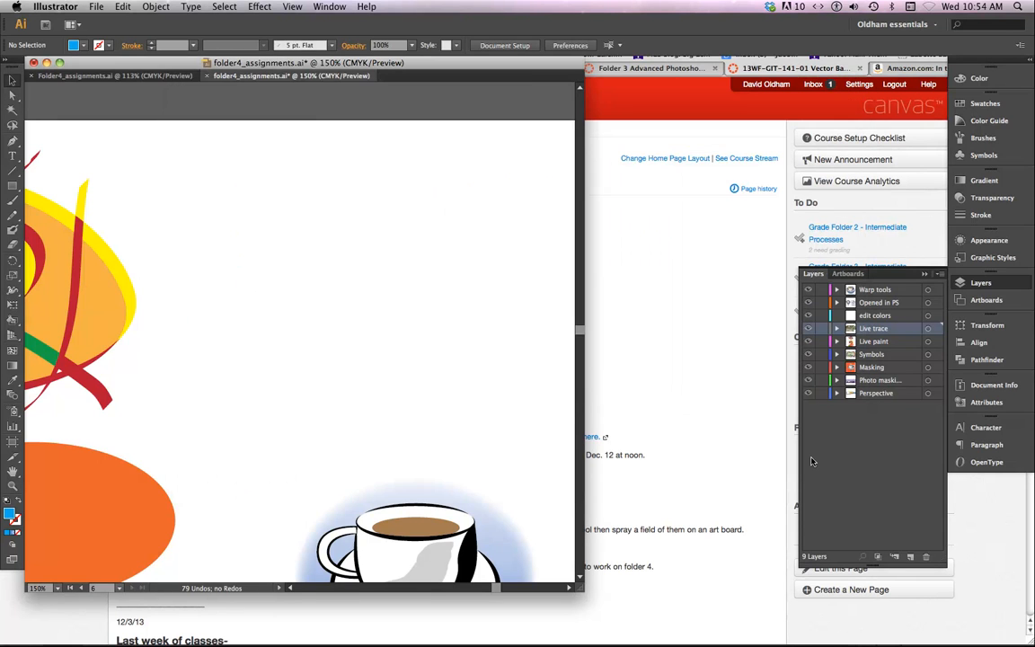
Scale the placed helicopter photo down to about 5.16 by 3.87 in and position it above the coffee cup.
key(super+minus)
key(super+minus)
key(super+minus)
key(super+minus)
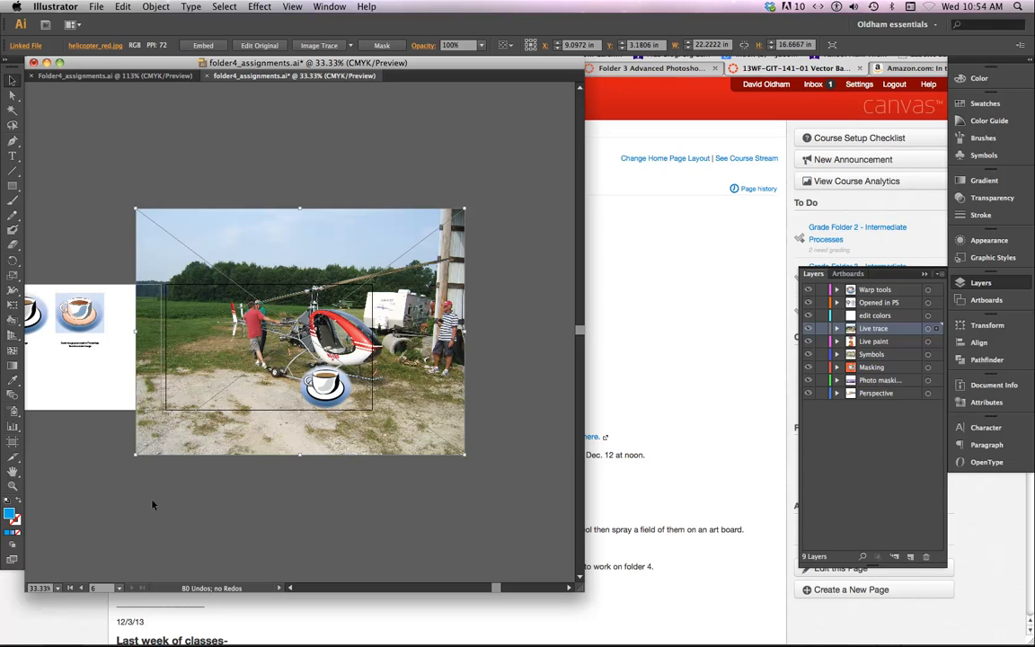
drag(135, 455, 243, 373)
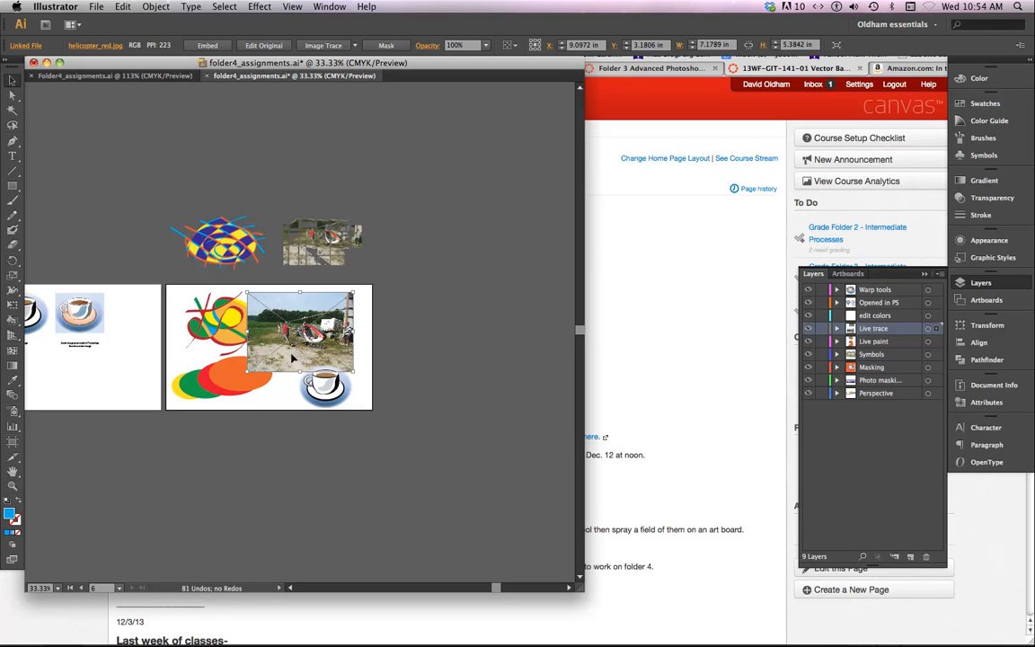
drag(250, 374, 332, 346)
Try tracing the helicopter photo with the default Image Trace settings, and undo the trace.
key(super+equal)
key(super+equal)
key(super+equal)
key(super+equal)
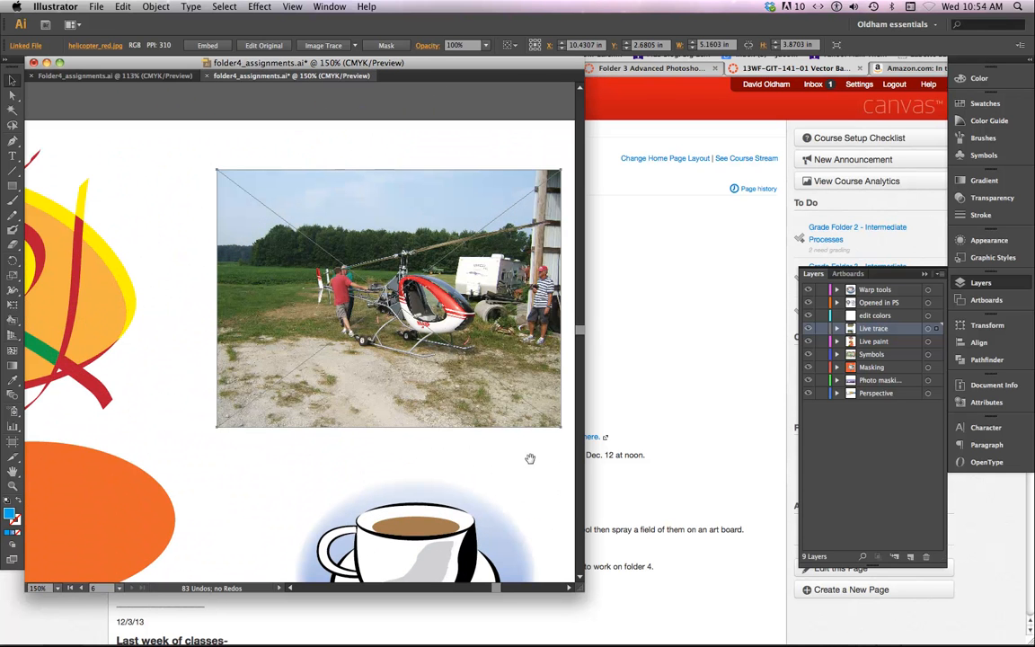
drag(529, 458, 464, 458)
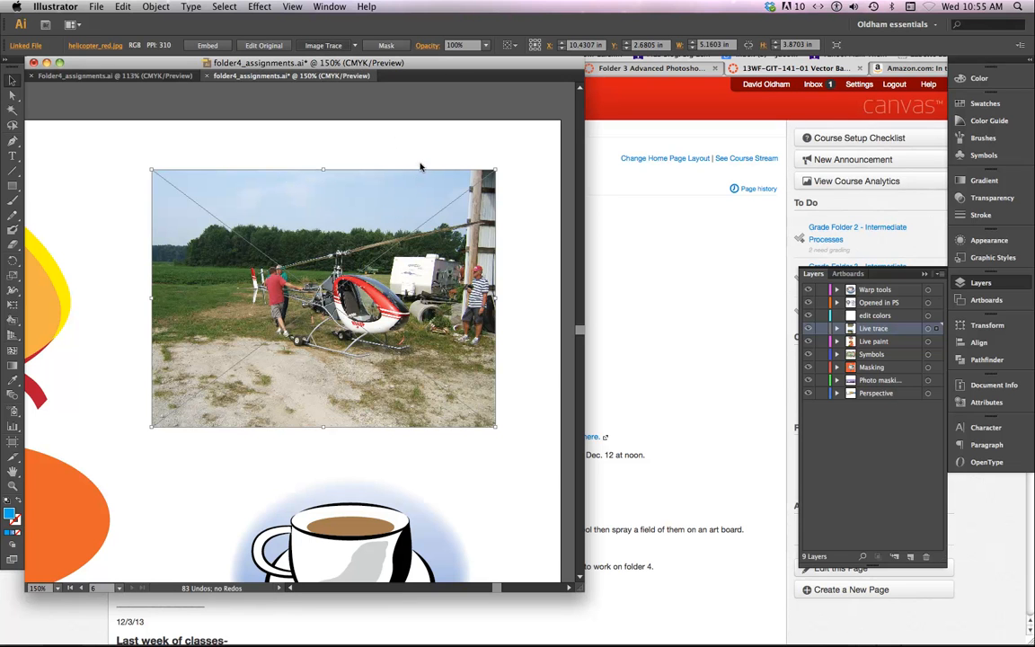
click(325, 45)
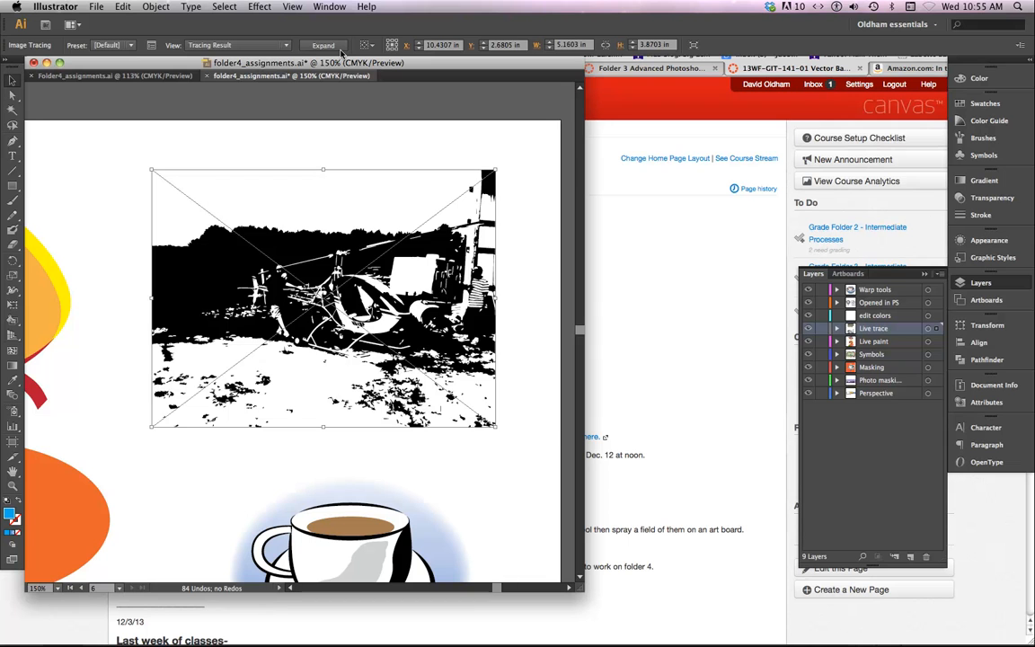
key(super+z)
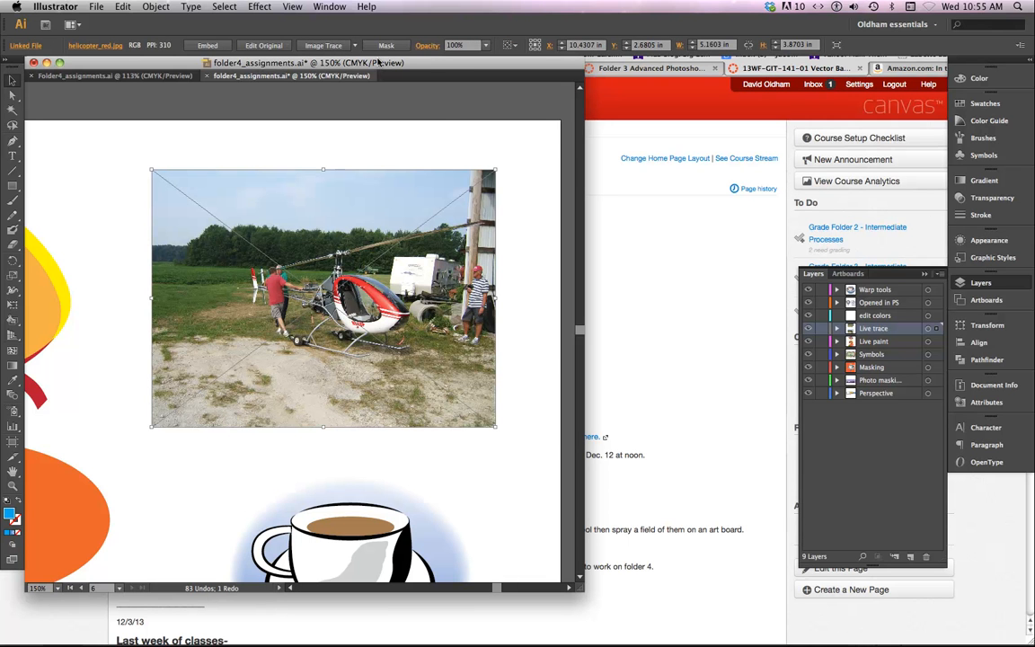
Trace the helicopter photo with the 3 Colors preset and check the tracing in outline view.
click(356, 45)
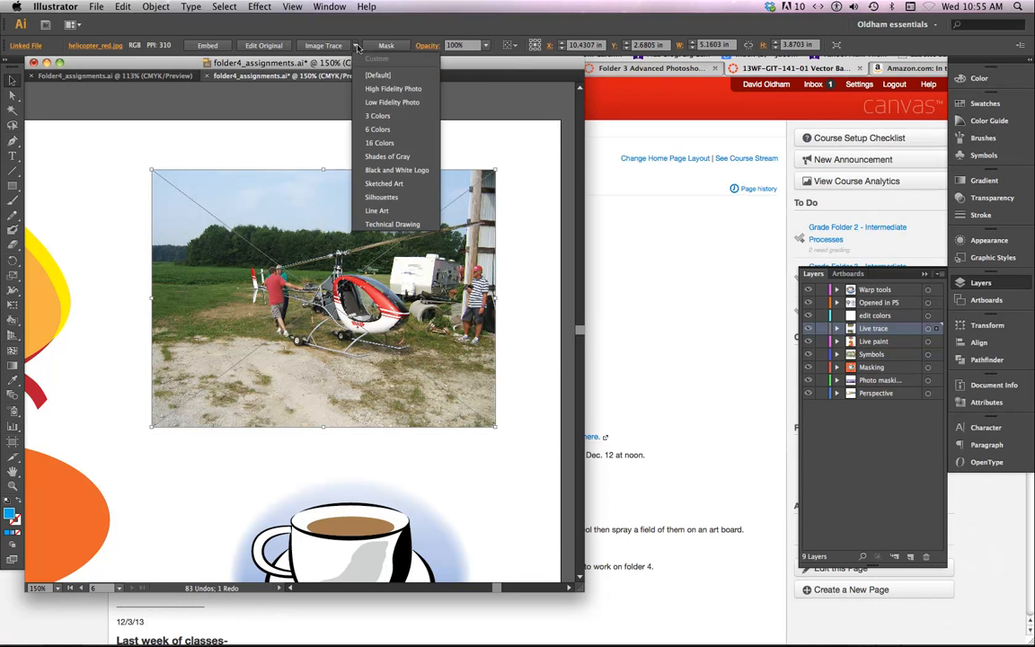
click(385, 120)
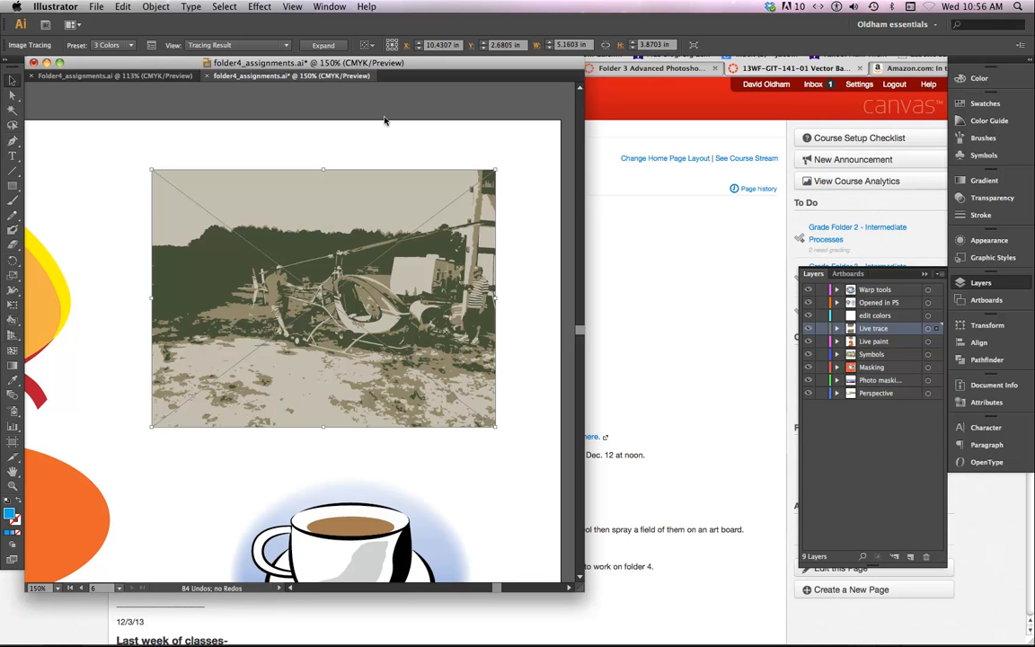
key(super+equal)
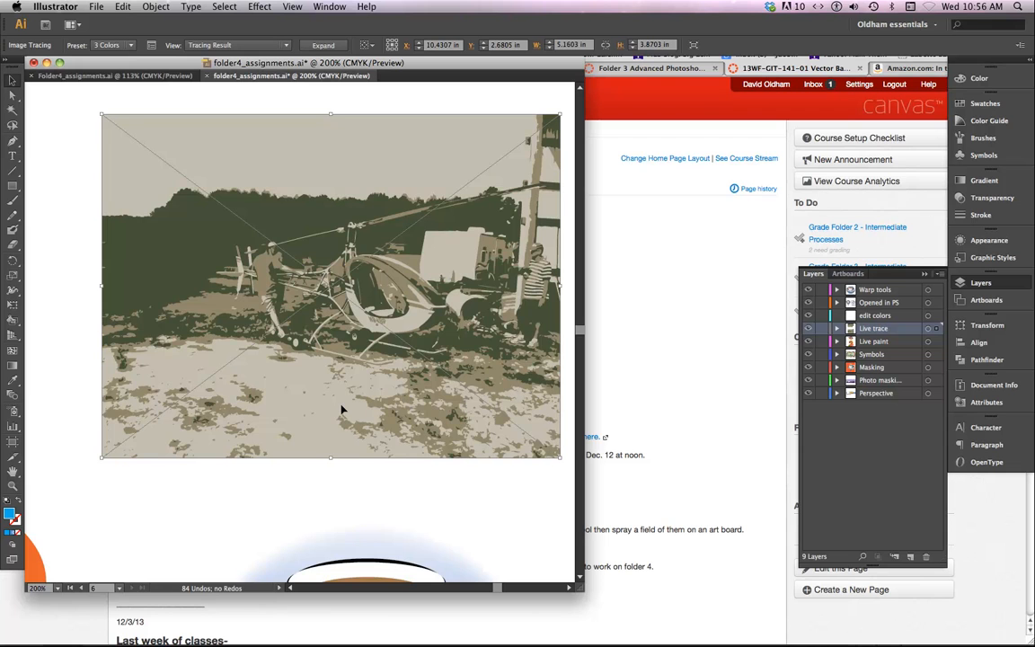
key(ctrl+y)
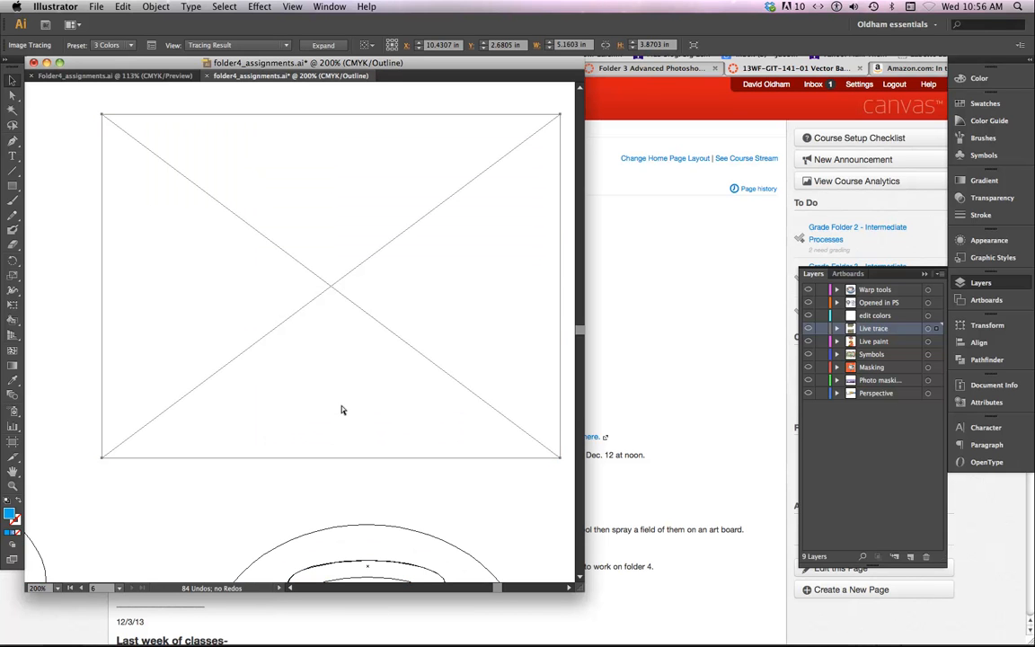
key(ctrl+y)
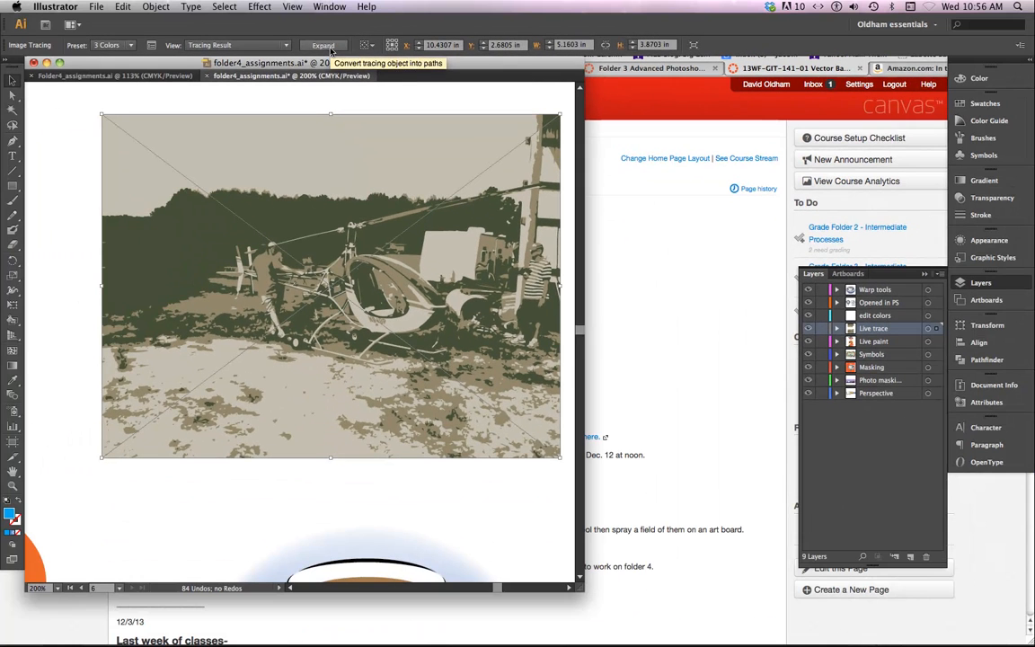
Try expanding the three-color tracing into paths, comparing it in outline view before and after undoing the expansion.
click(329, 47)
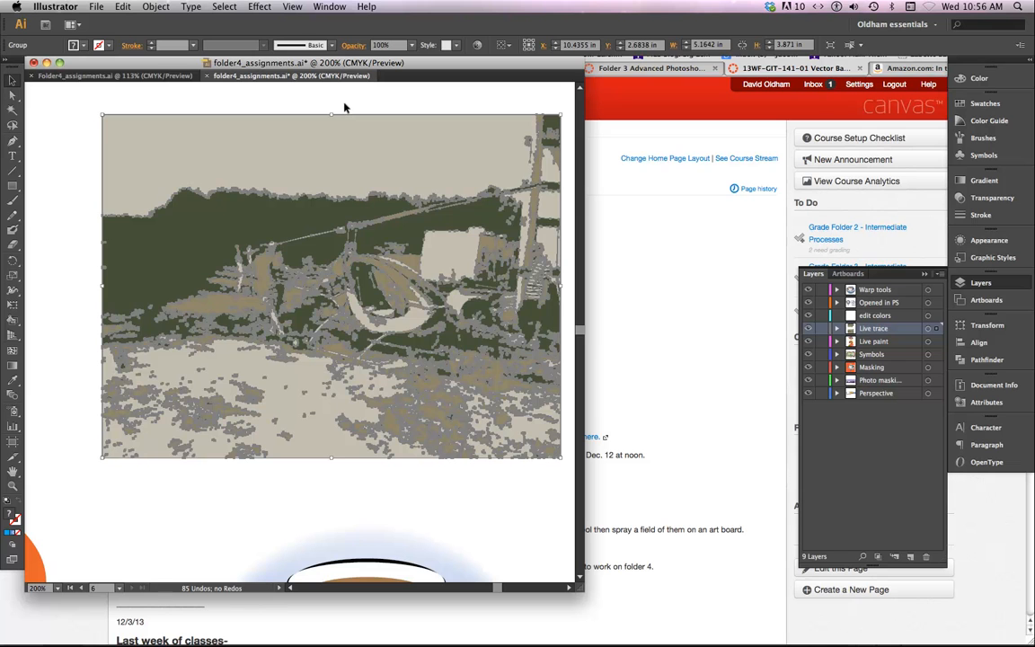
click(344, 107)
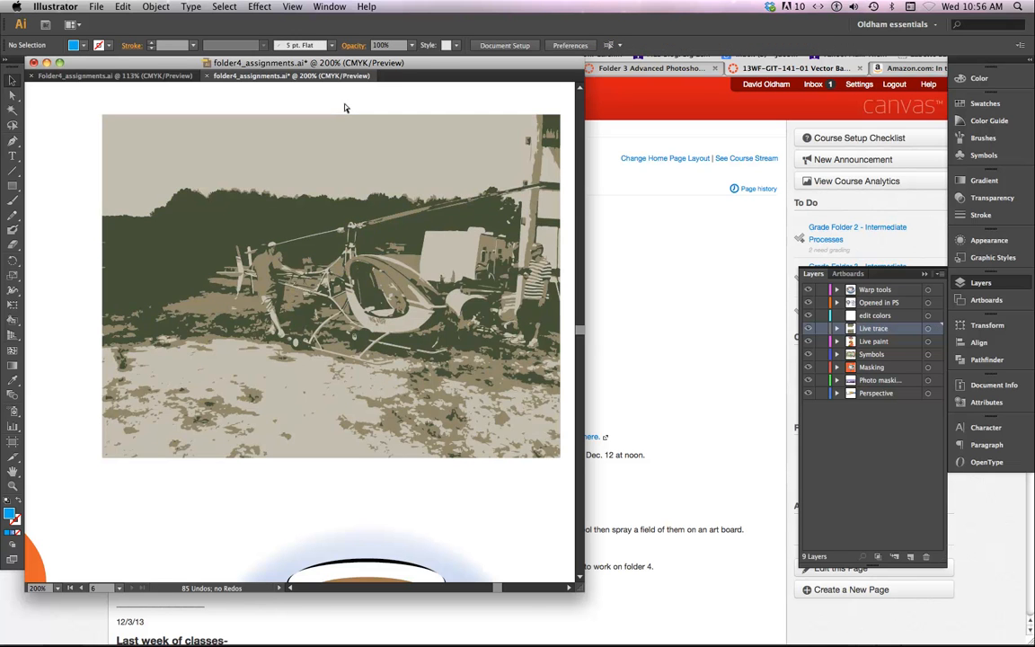
key(super+y)
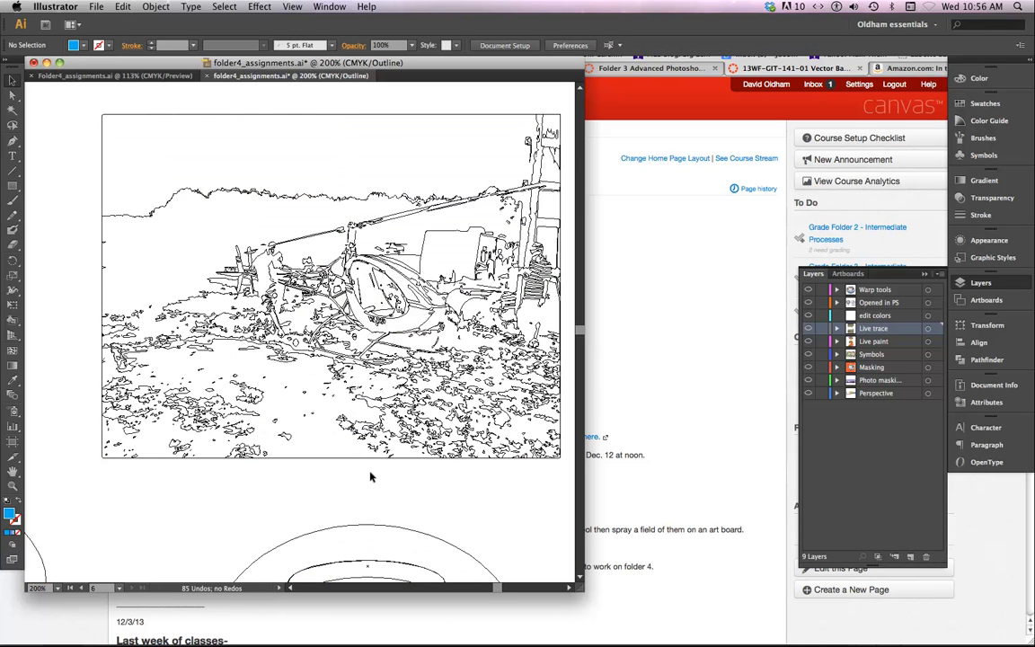
key(super+y)
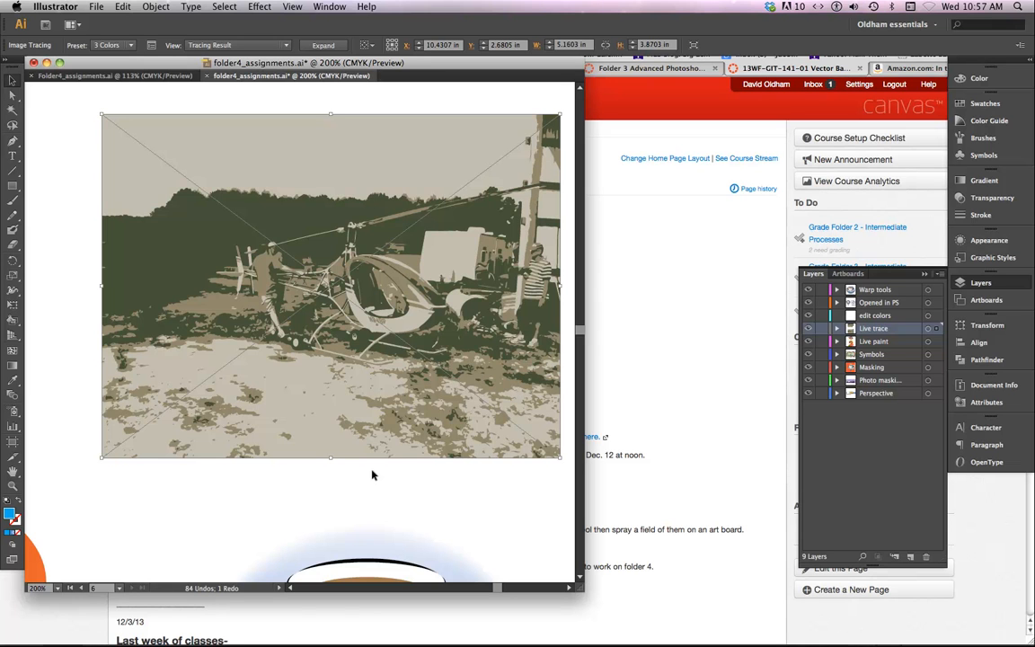
key(super+y)
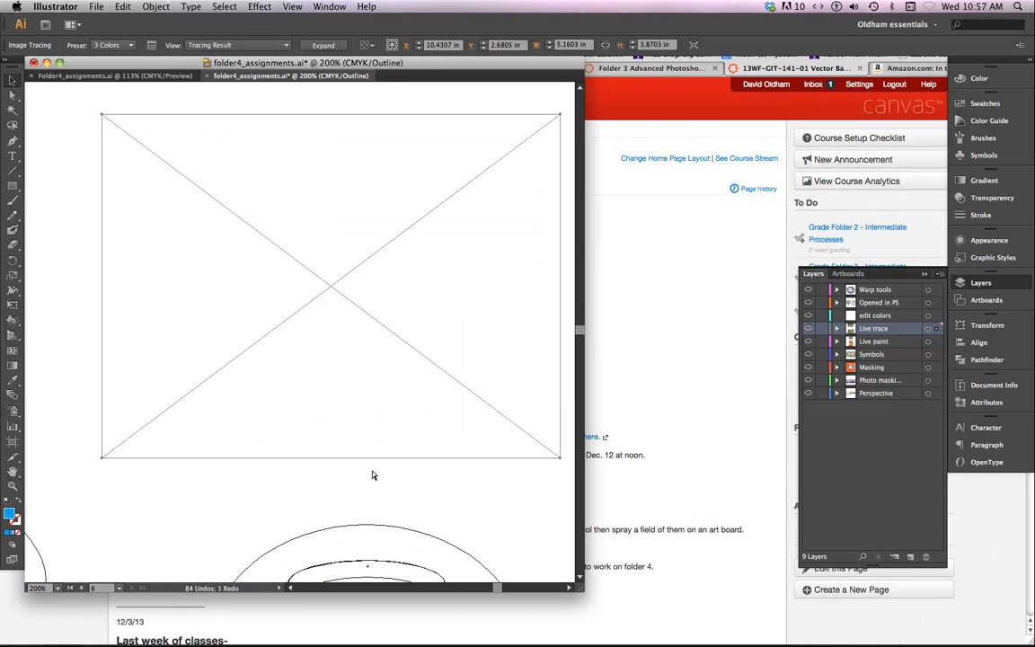
key(super+y)
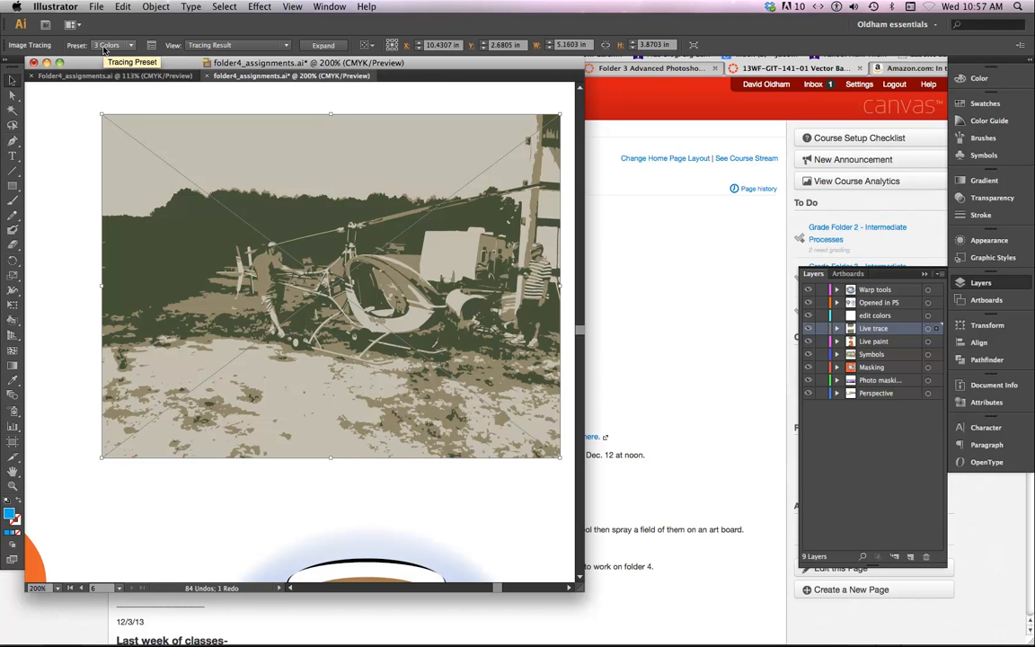
Retrace the helicopter photo with the maximum number of colors set to 9 in the Image Trace settings.
click(131, 47)
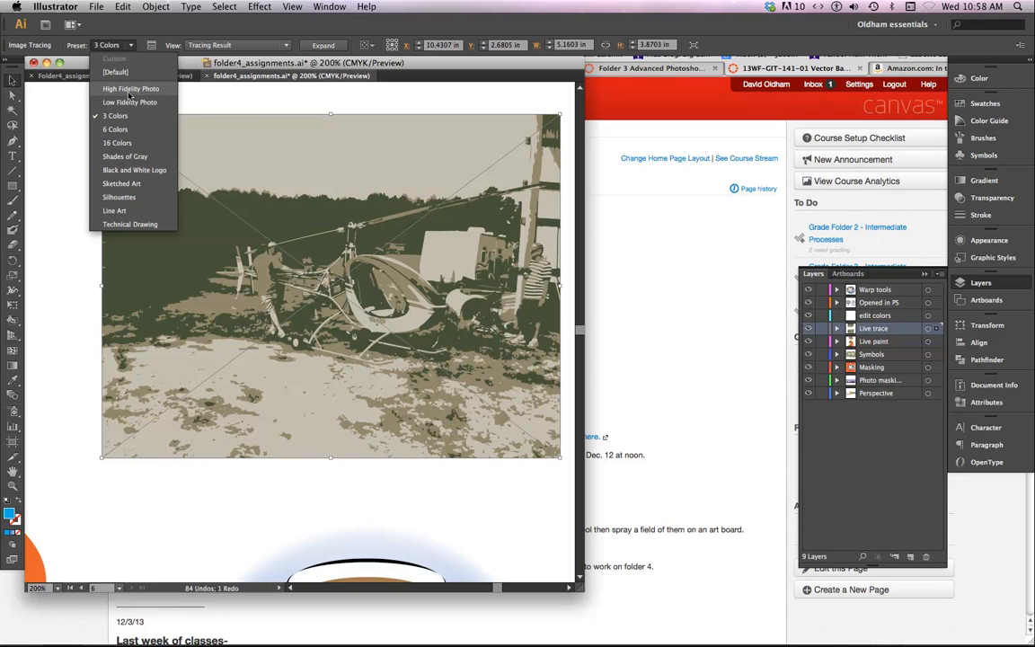
click(161, 33)
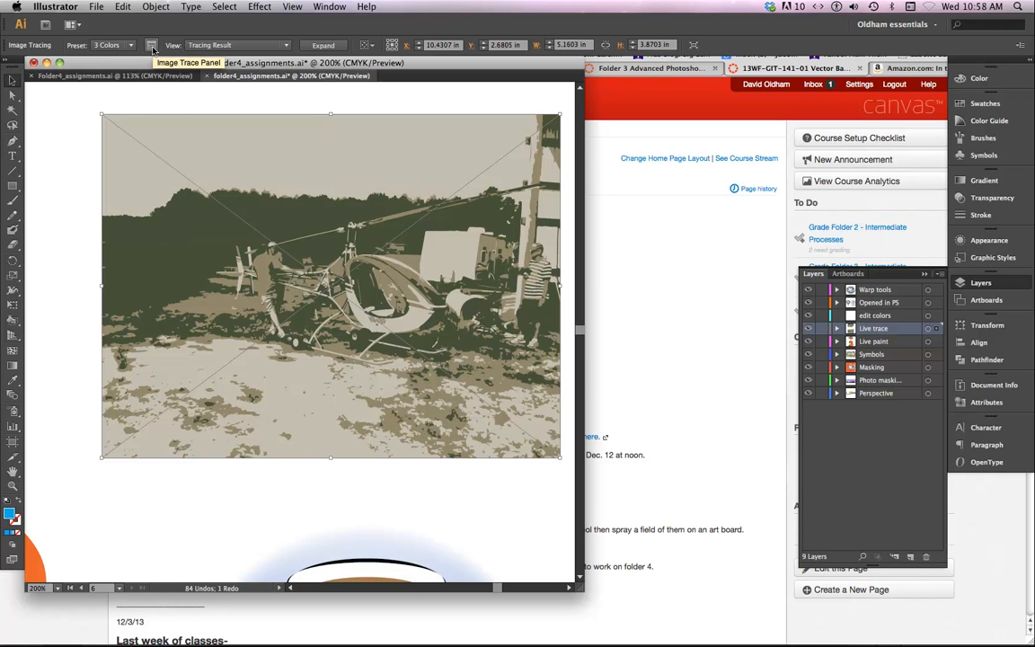
click(152, 45)
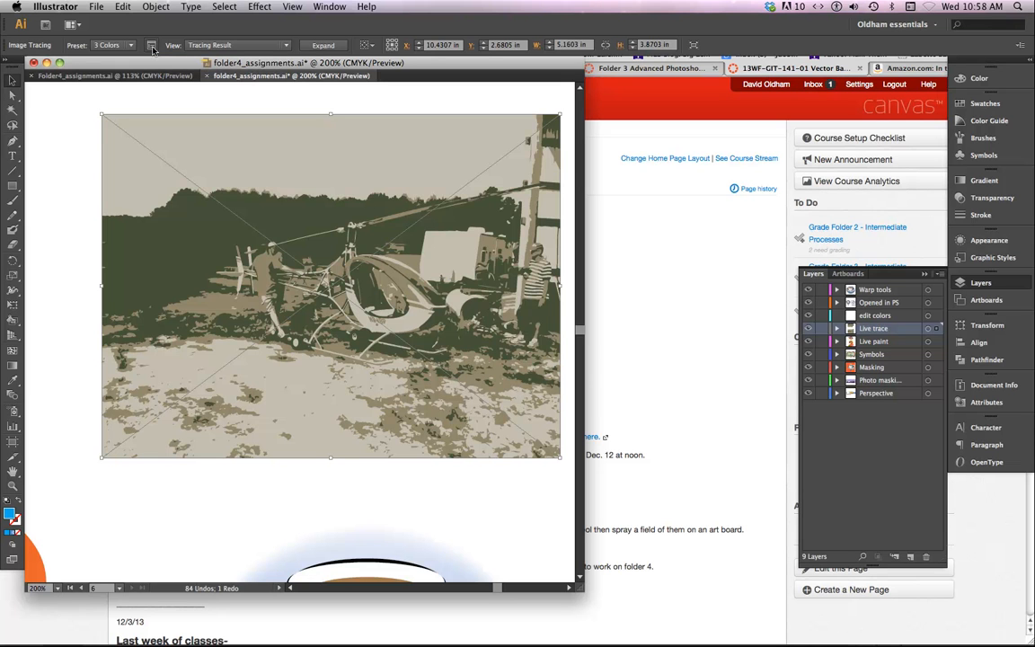
mouse_move(498, 147)
mouse_down()
mouse_move(502, 170)
mouse_move(126, 209)
mouse_move(132, 220)
mouse_move(142, 212)
mouse_up()
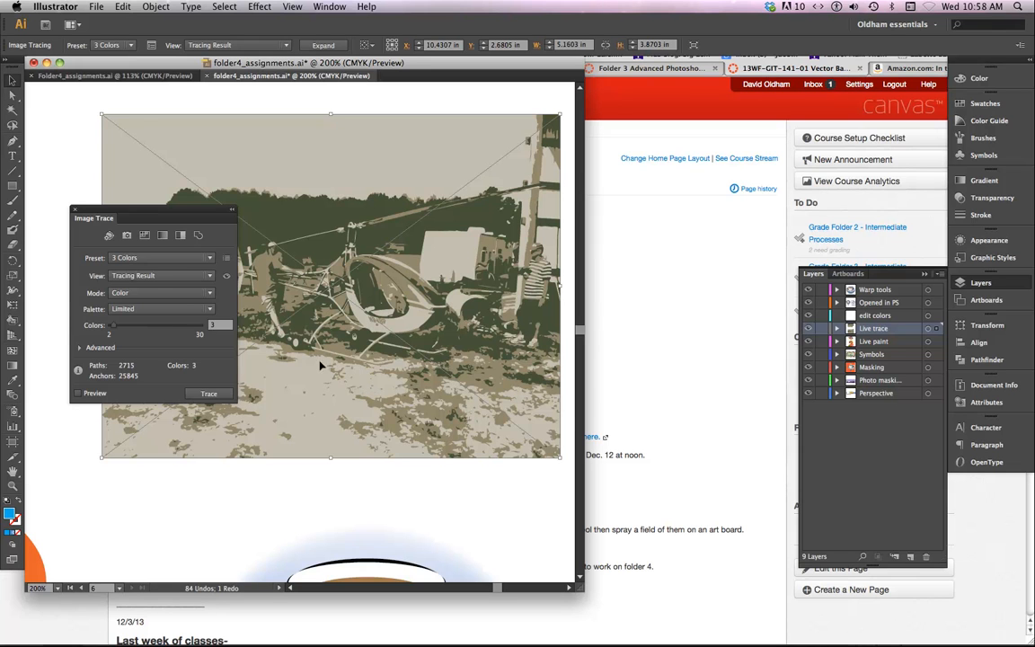
click(170, 258)
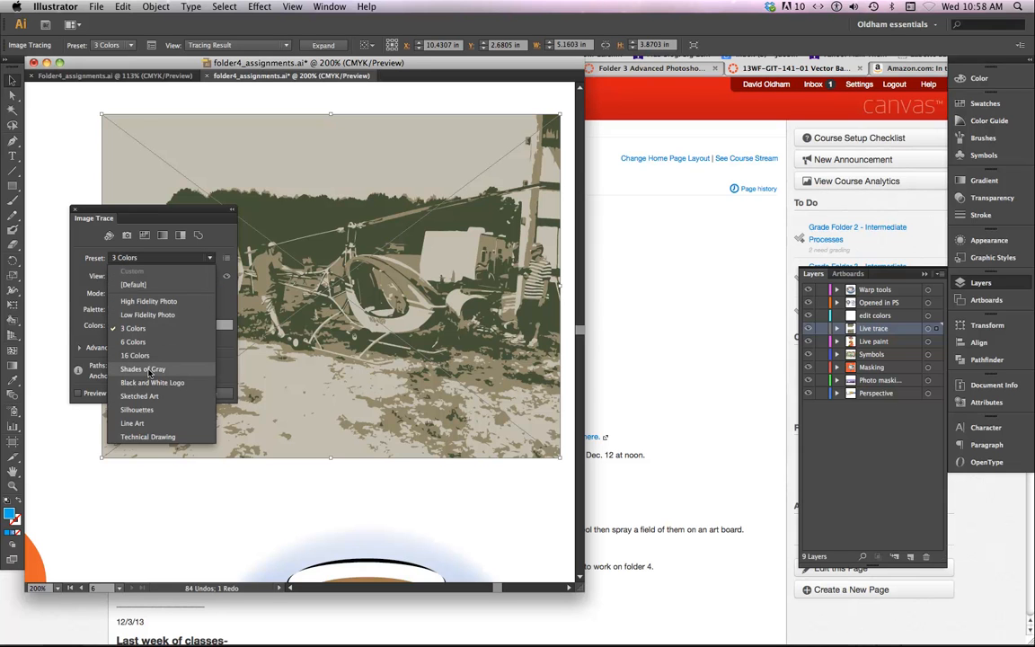
click(224, 220)
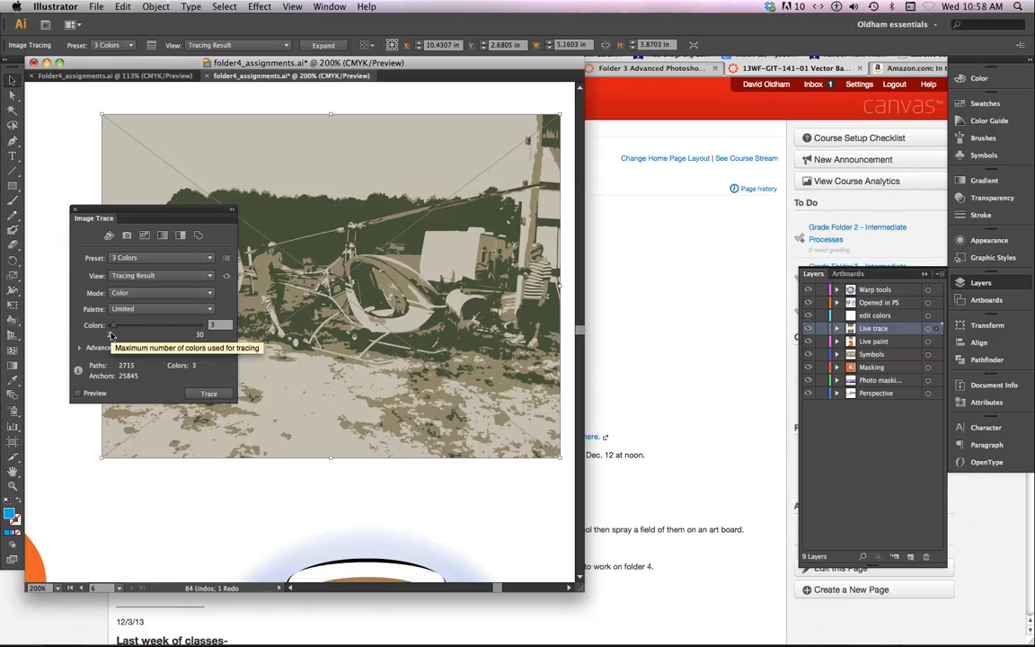
drag(112, 327, 121, 331)
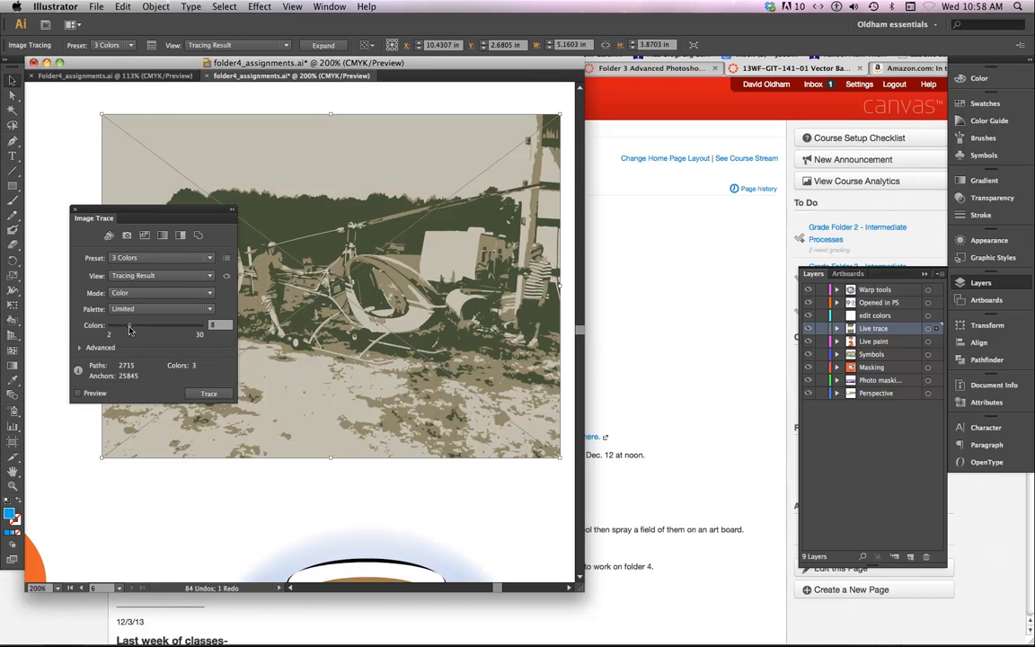
drag(128, 330, 134, 331)
click(206, 395)
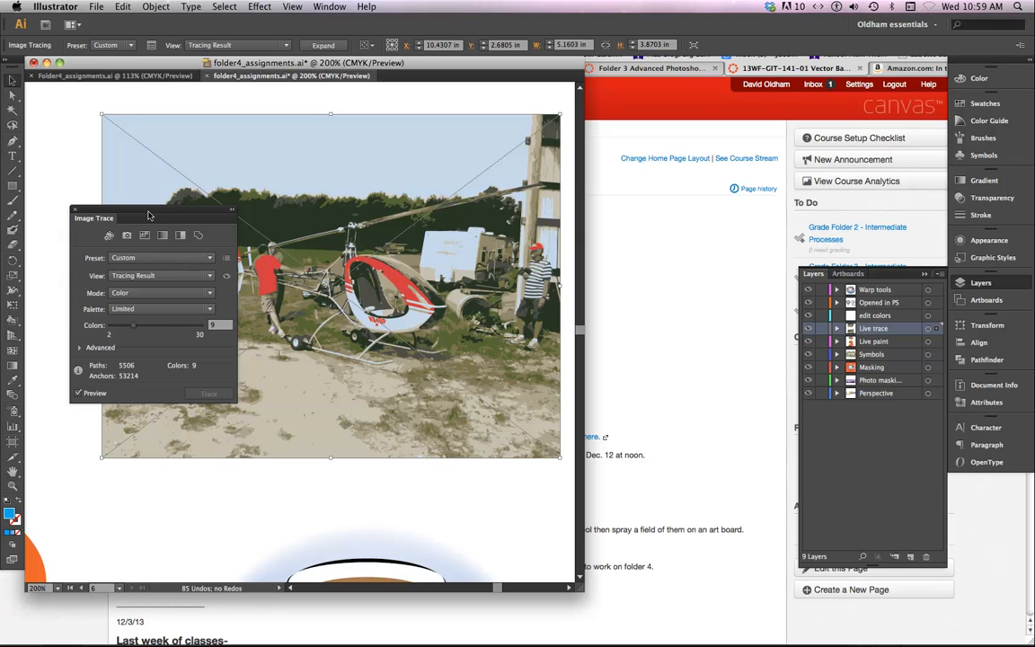
click(74, 211)
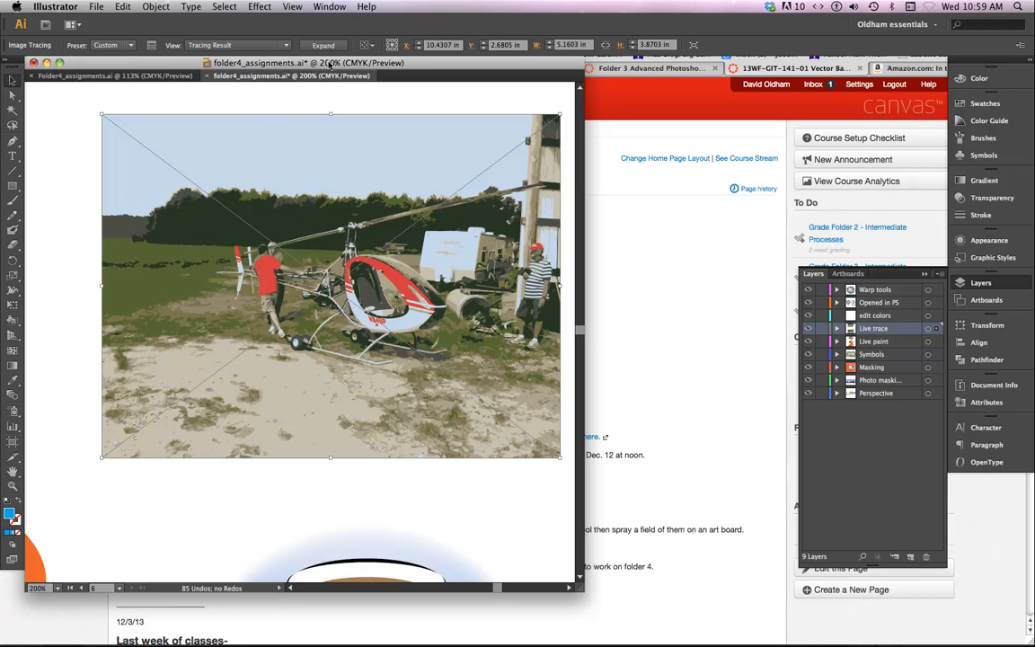
Expand the nine-color tracing into vector paths and examine its detail around the trailer and the man in the striped shirt.
click(326, 45)
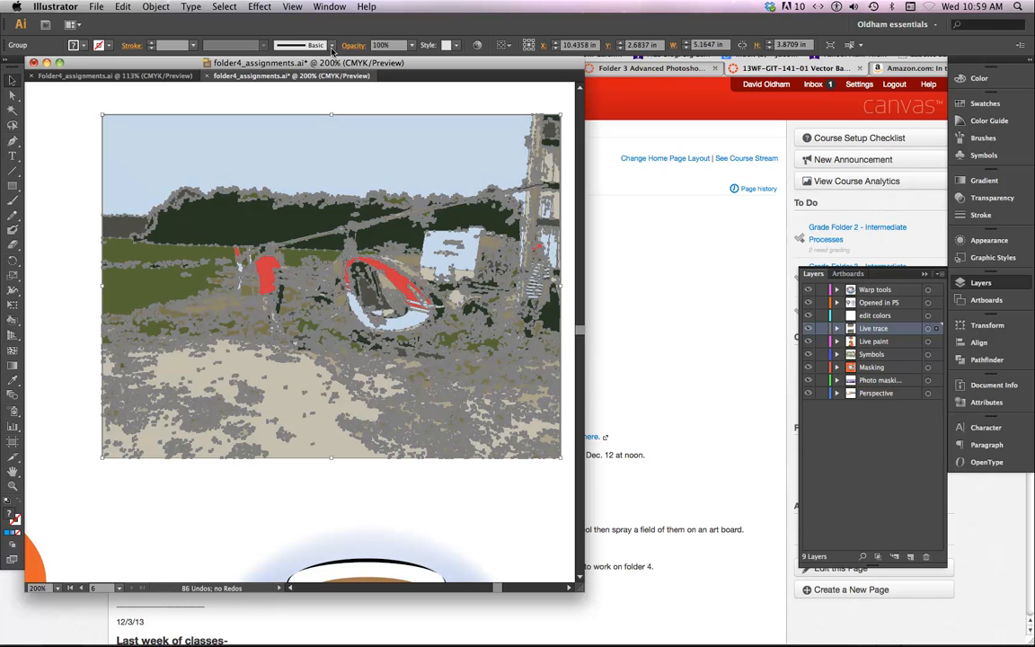
click(308, 110)
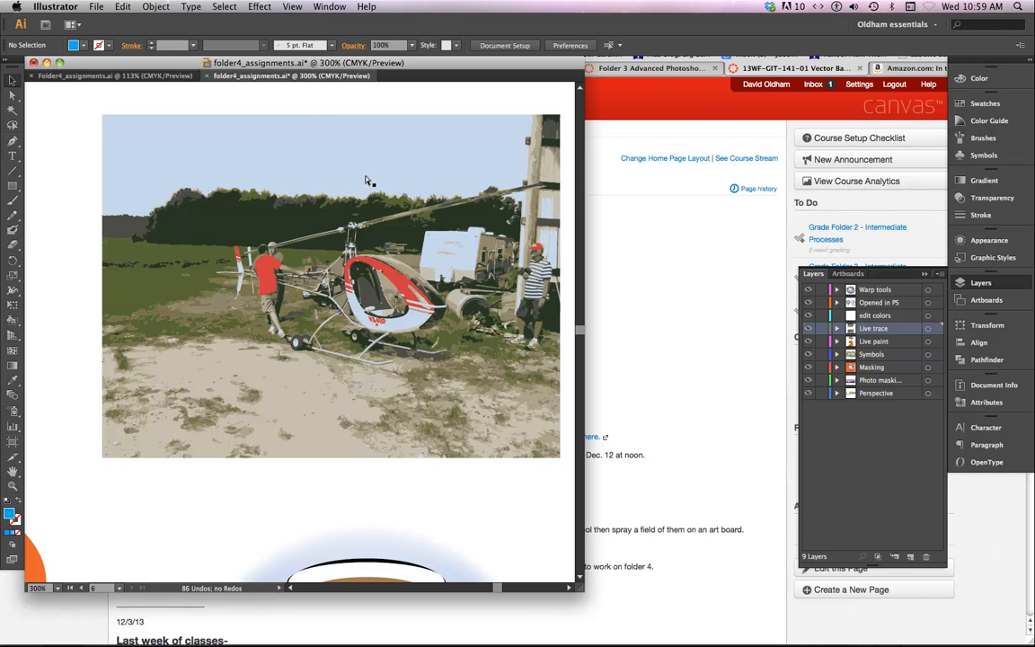
key(super+equal)
key(super+equal)
key(super+equal)
drag(519, 321, 18, 441)
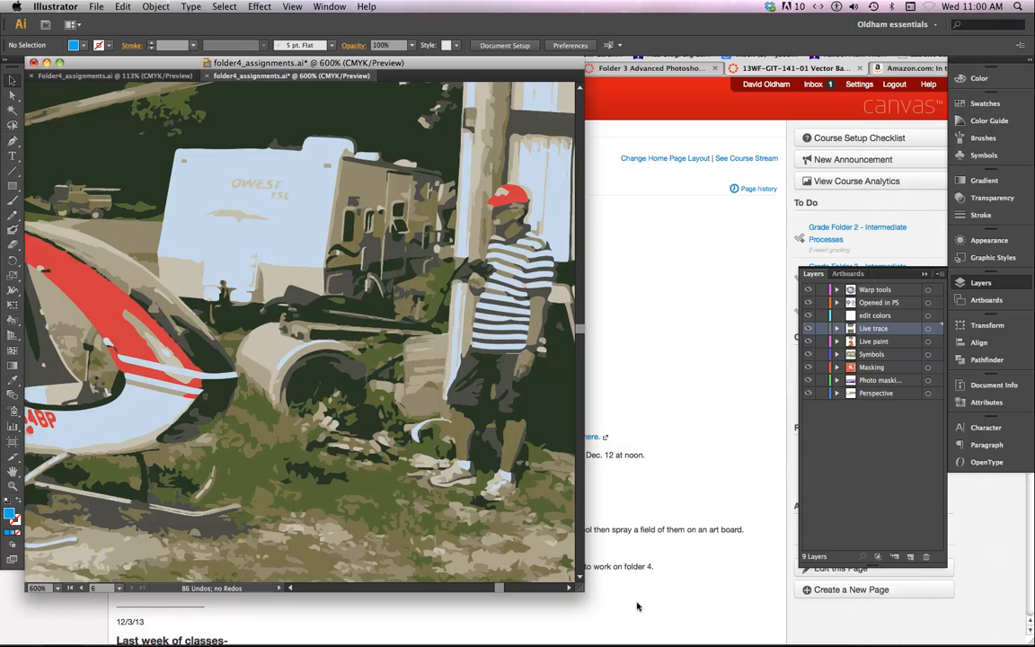
Enlarge the document window and show the whole expanded helicopter tracing at 300%.
drag(831, 623, 909, 644)
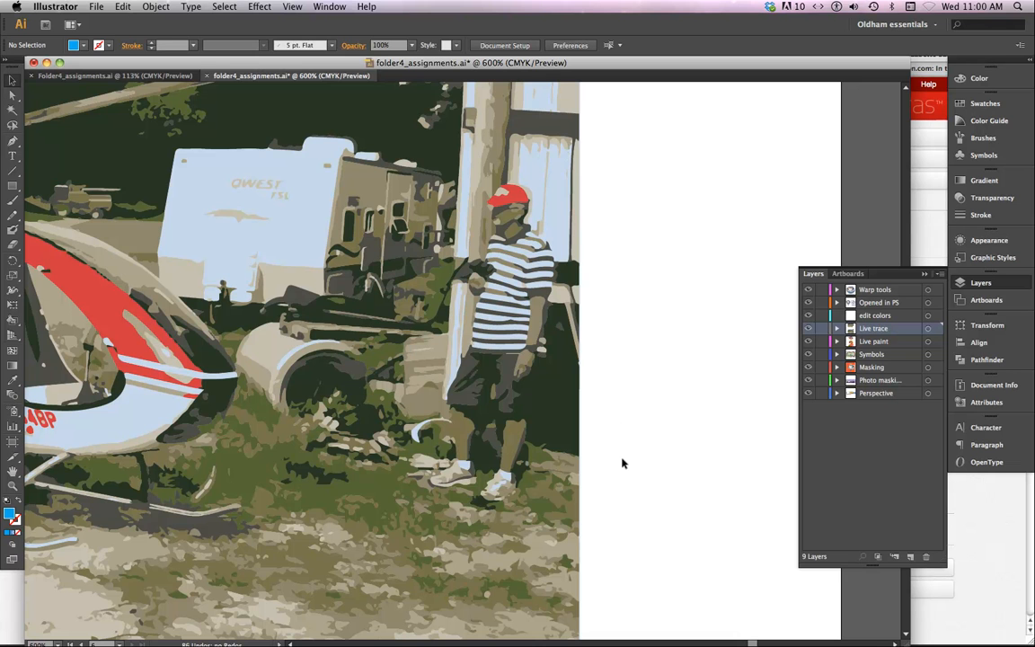
key(super+minus)
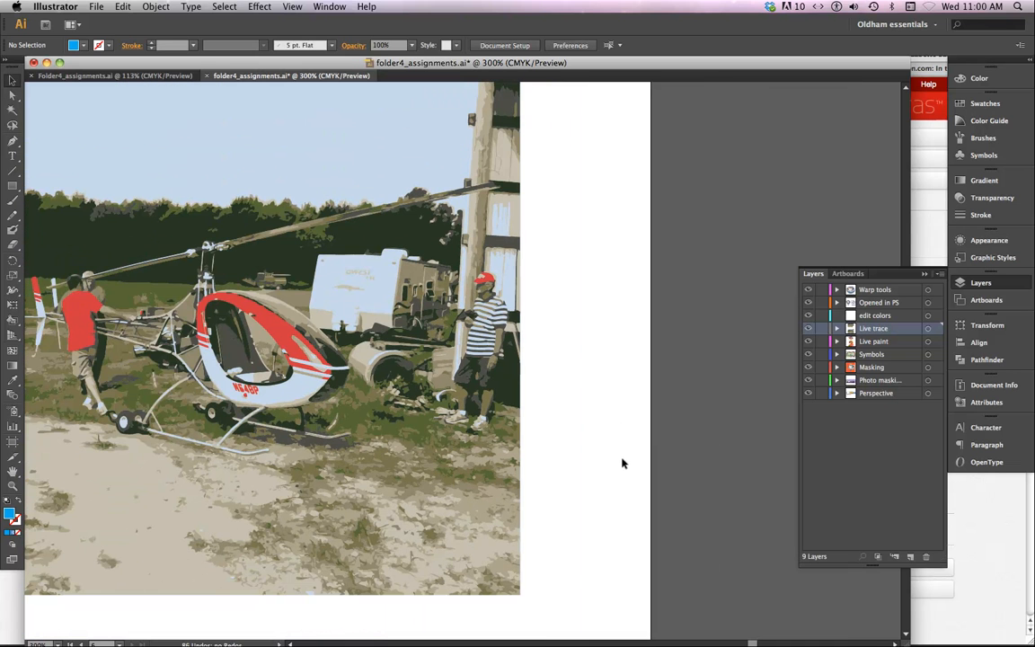
drag(214, 383, 476, 382)
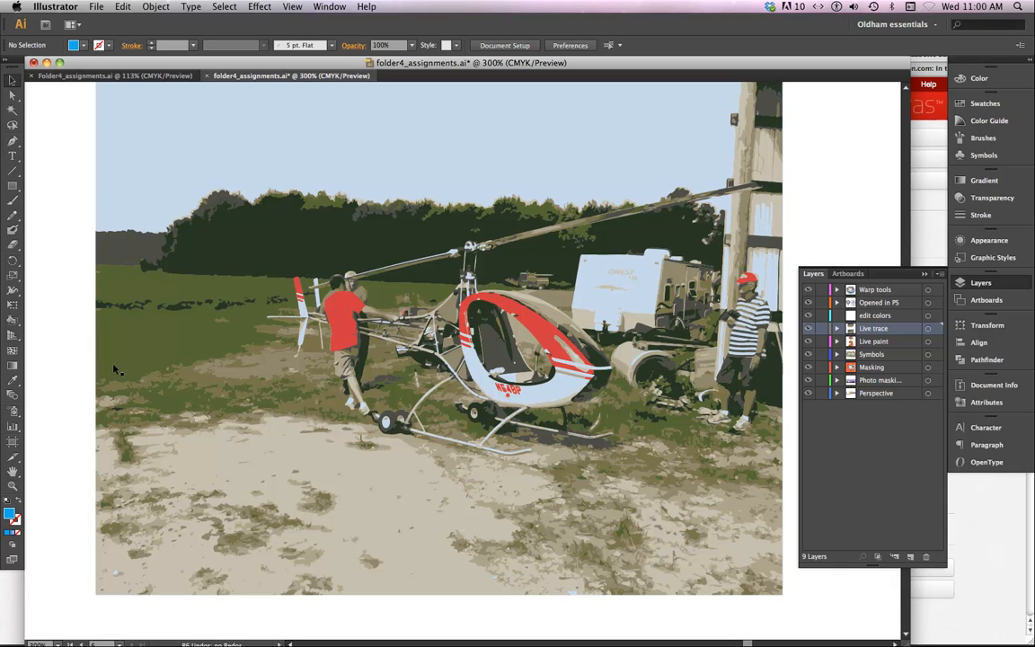
Directly select the light sandy ground path and extend the selection to every path with the same fill color.
click(13, 94)
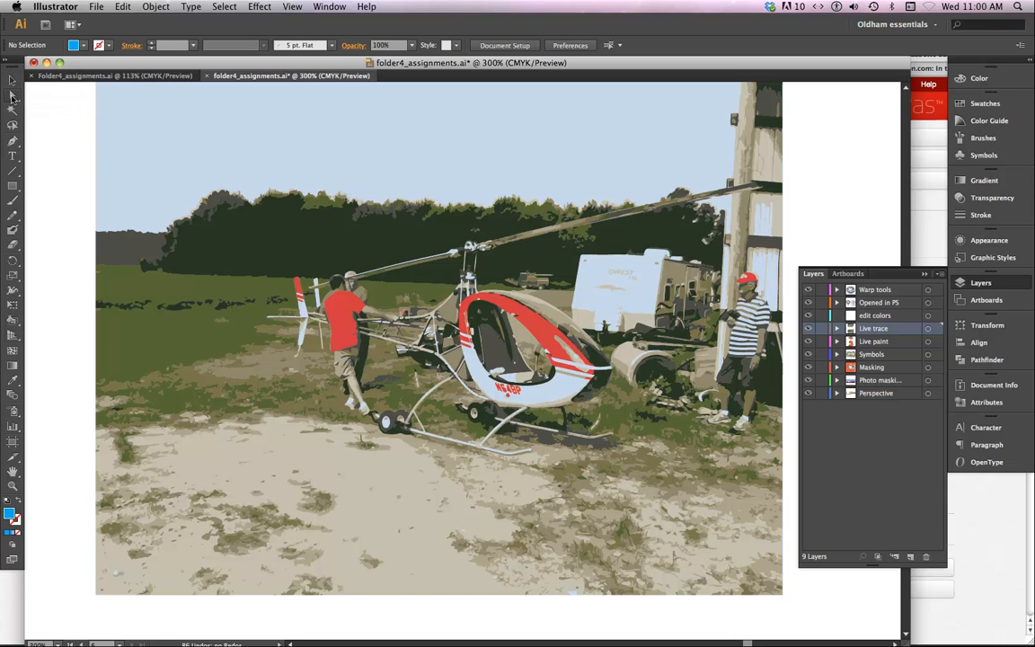
click(316, 460)
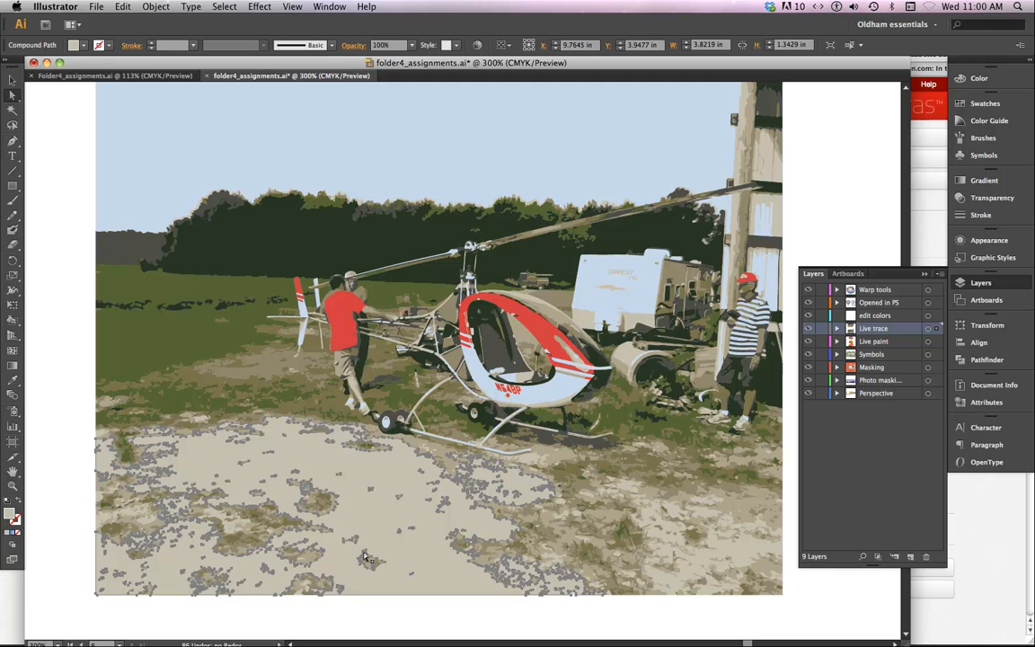
click(220, 8)
mouse_move(235, 131)
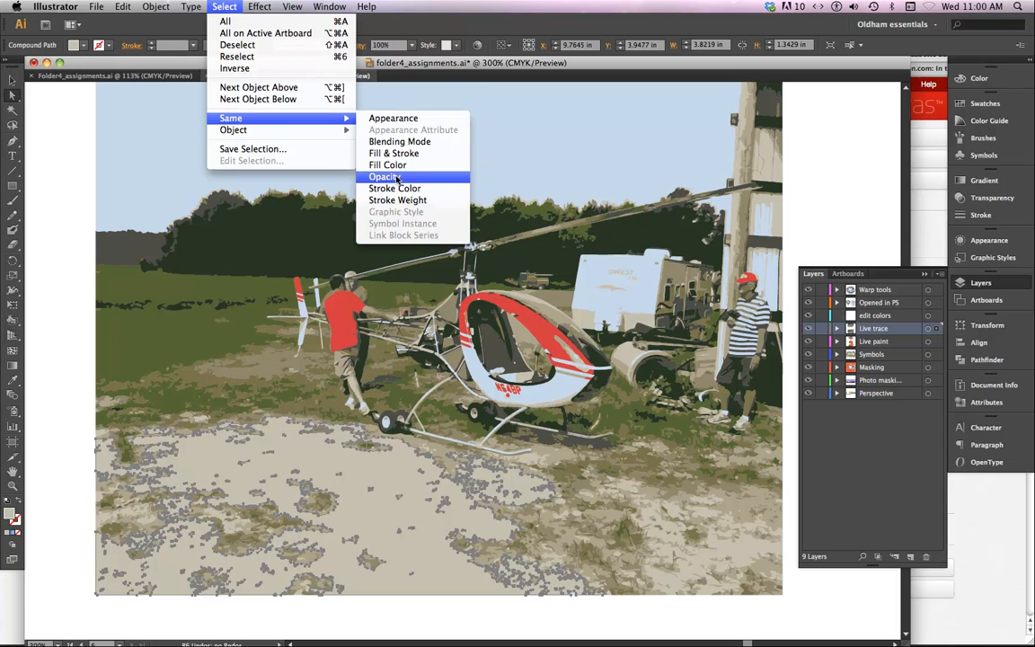
click(388, 165)
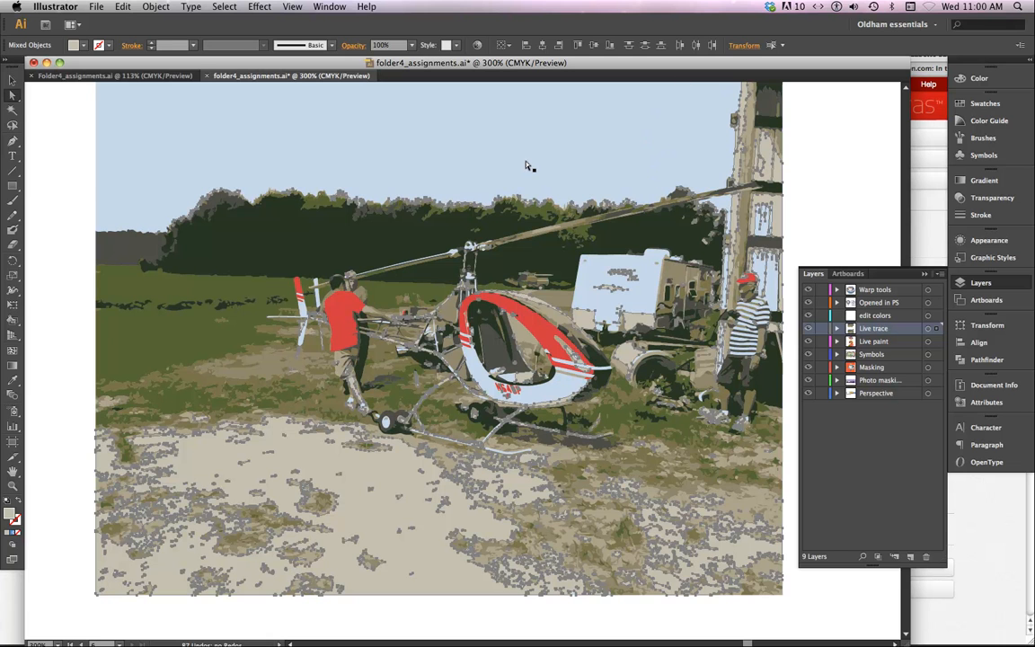
Try blue, purple, red, gray and brown fills on the selected sandy paths, ending with a near-white fill.
click(84, 46)
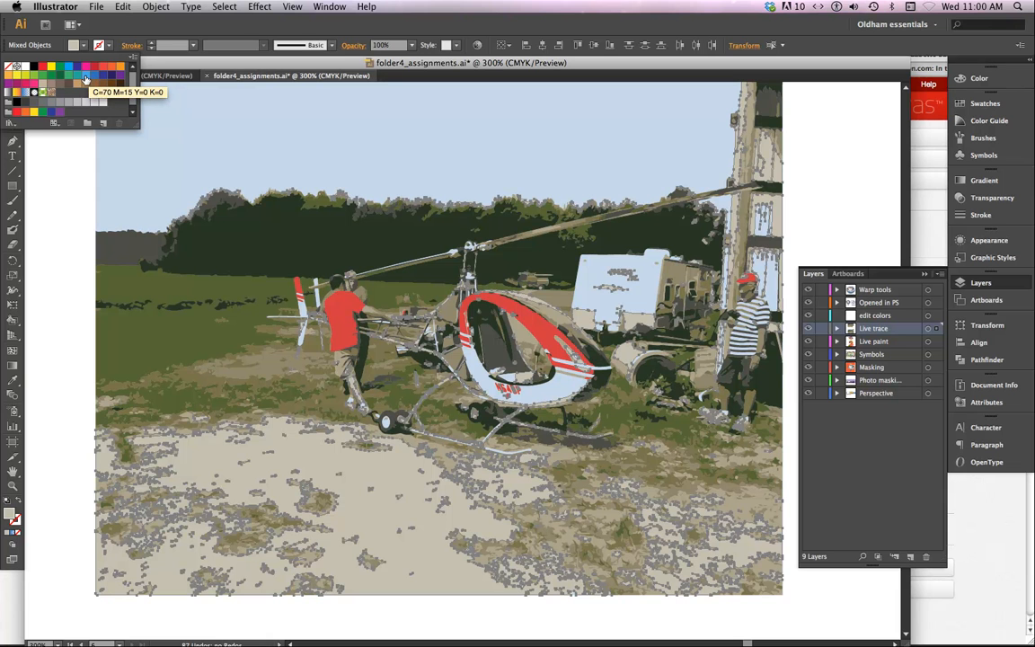
click(85, 79)
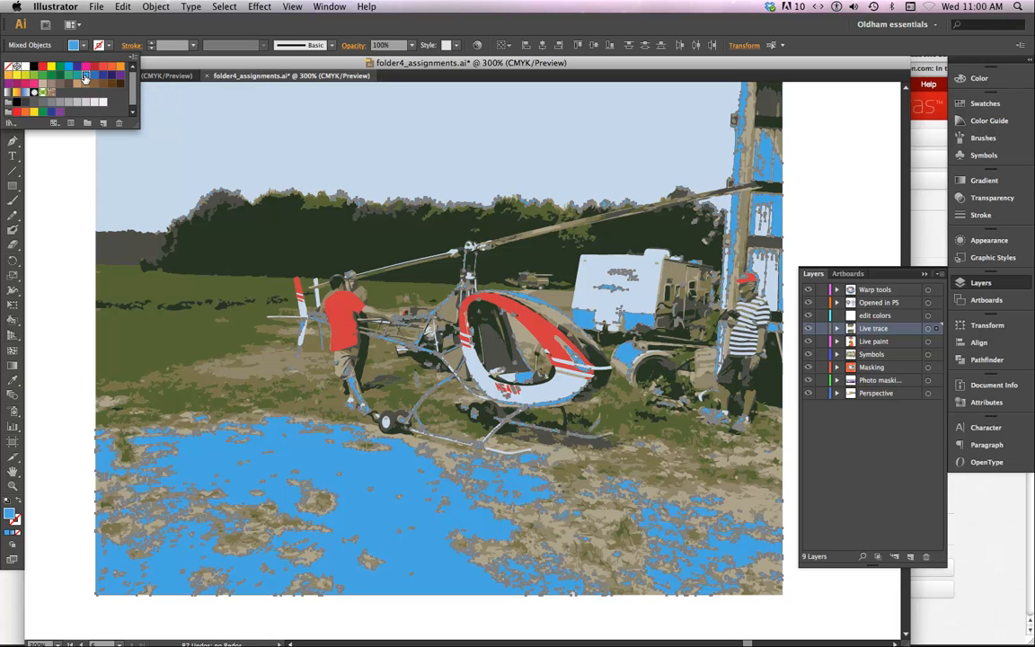
click(120, 76)
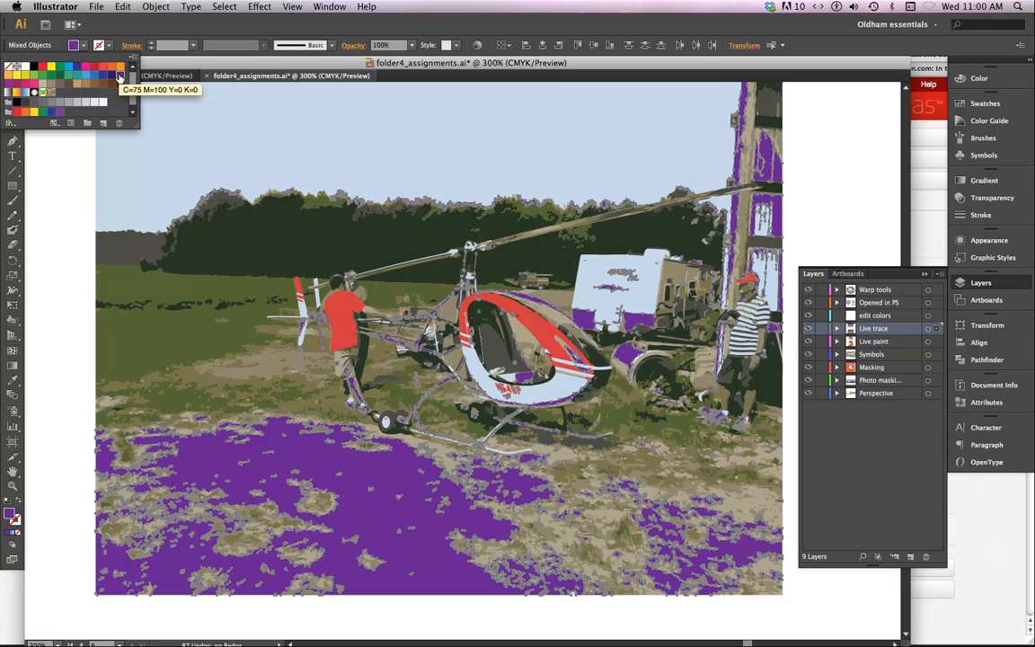
click(102, 68)
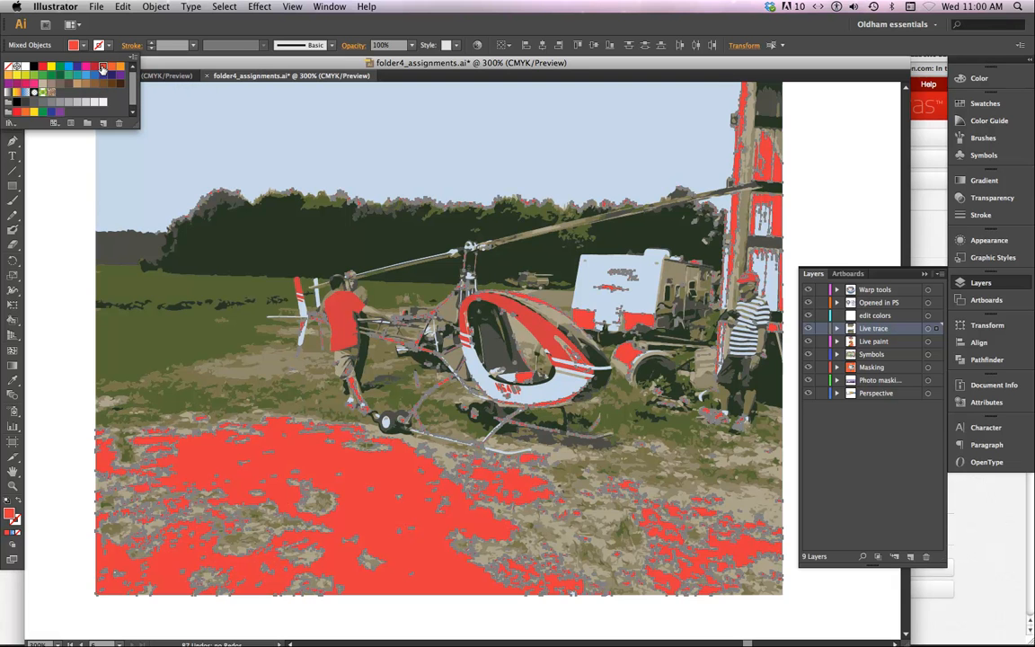
click(78, 105)
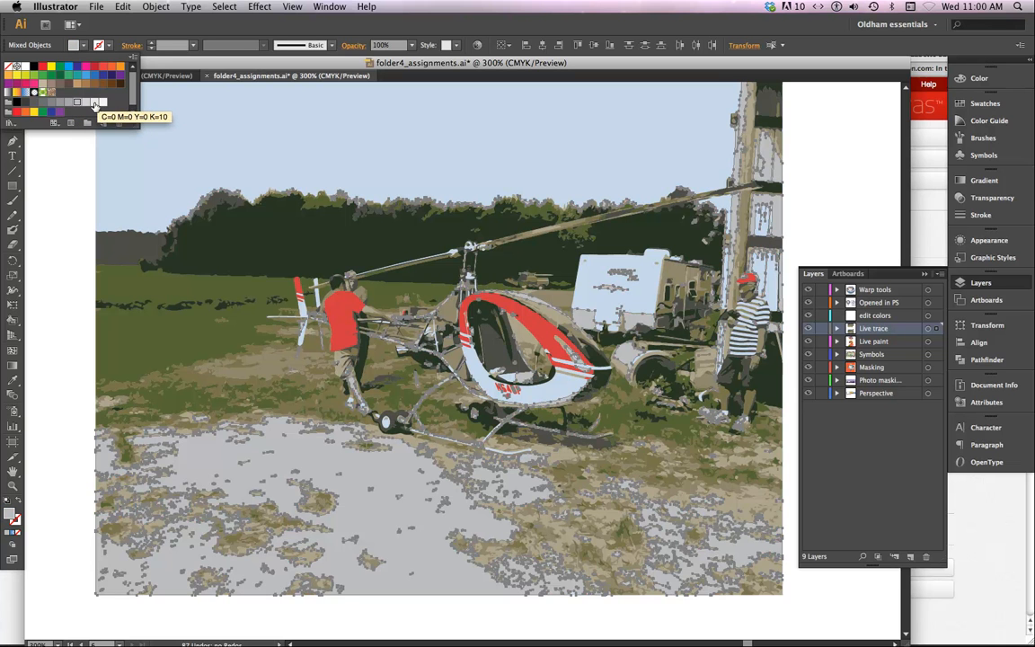
click(94, 104)
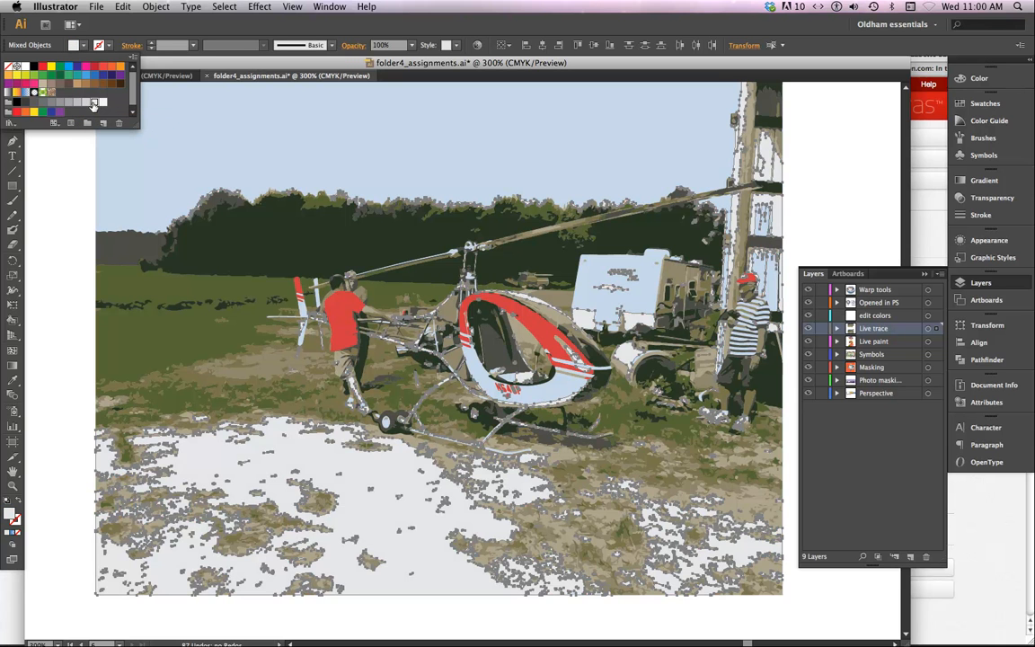
click(85, 86)
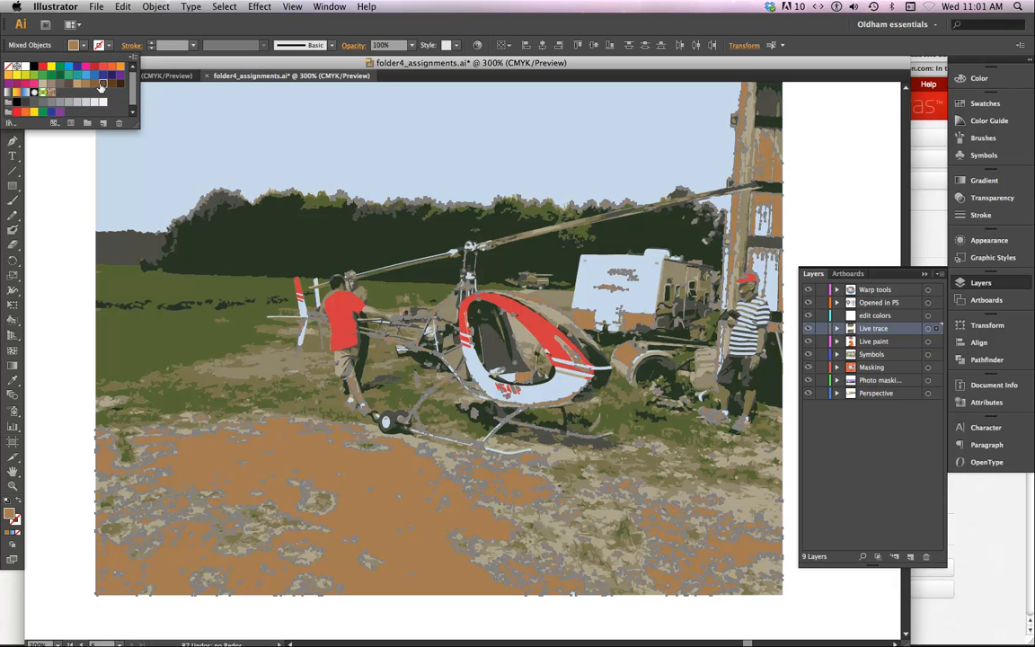
click(102, 86)
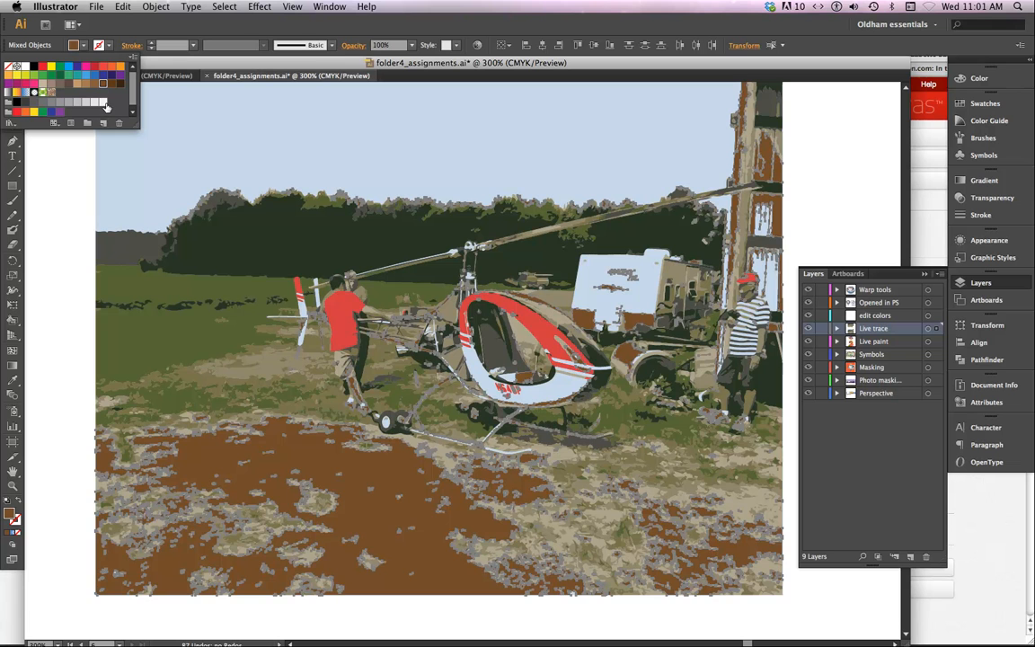
click(103, 102)
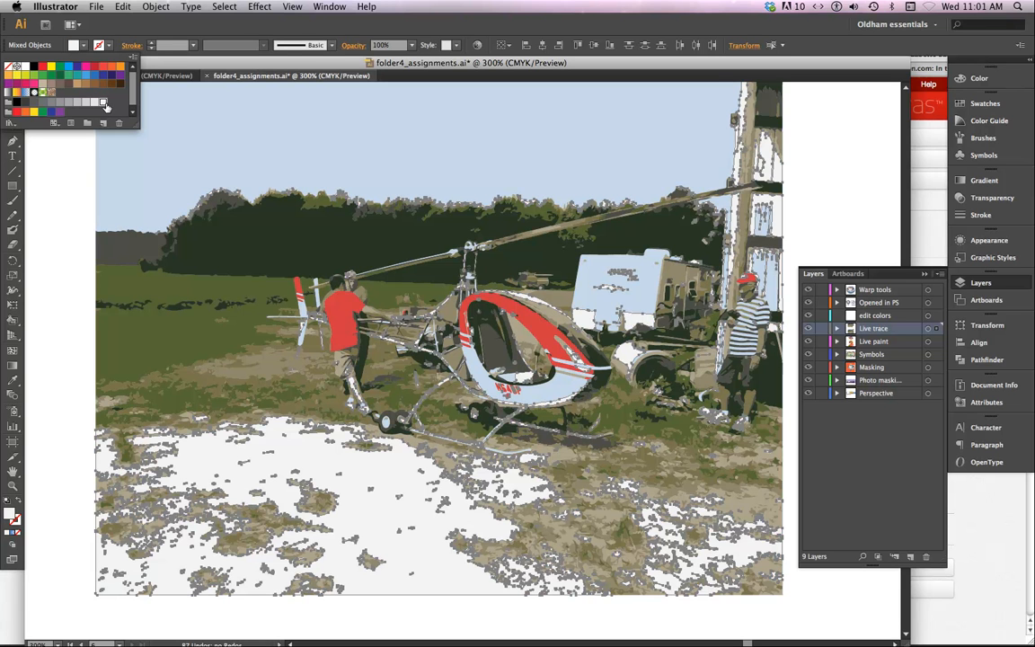
click(162, 330)
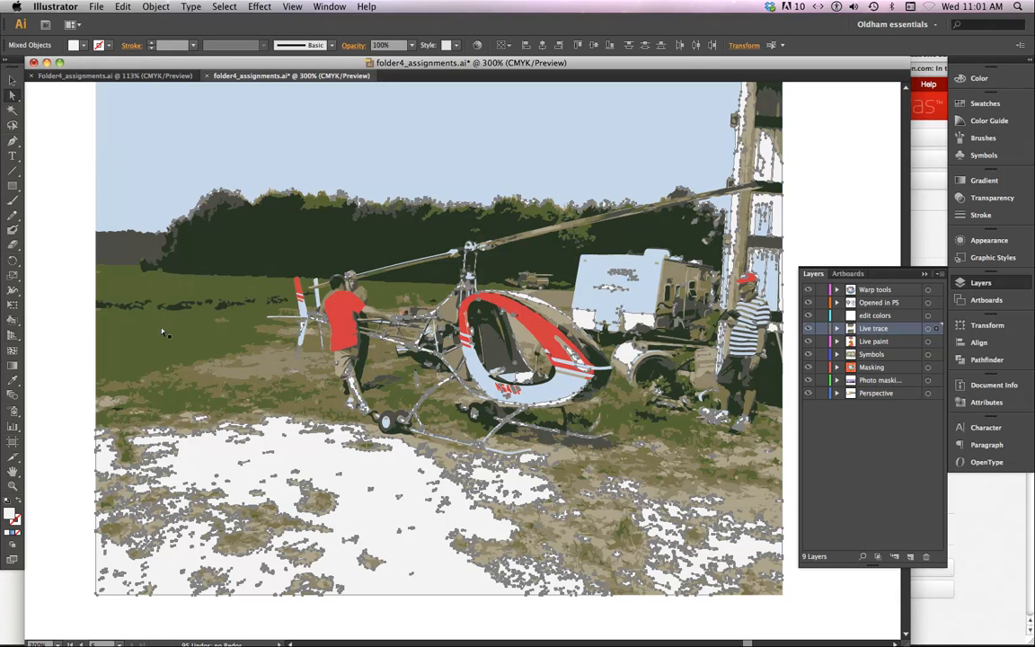
Select the green field path together with all other paths that share its fill color.
click(161, 329)
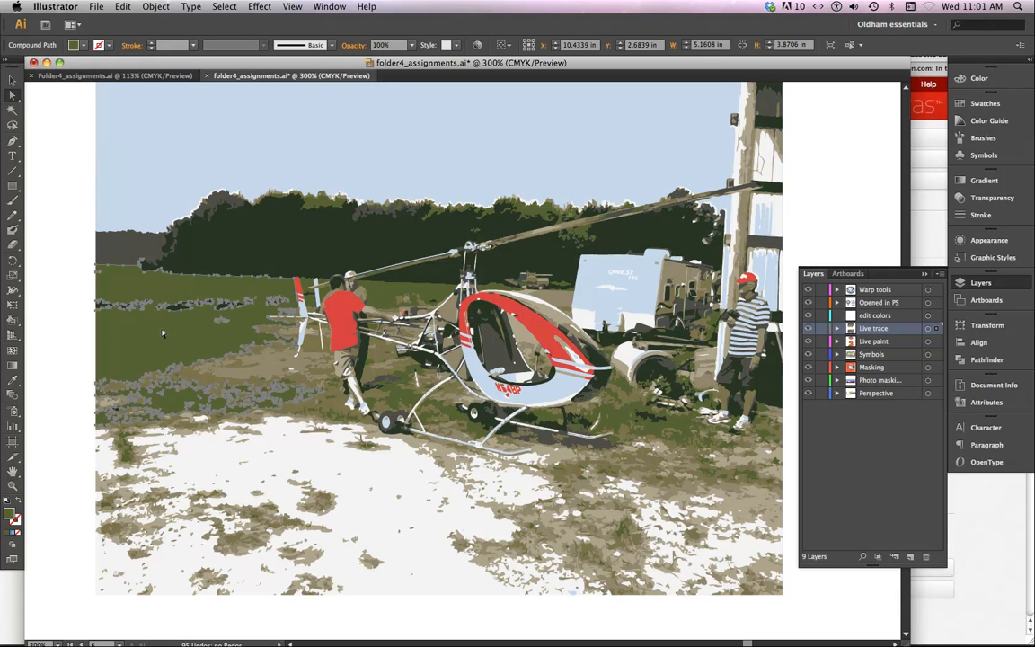
click(158, 8)
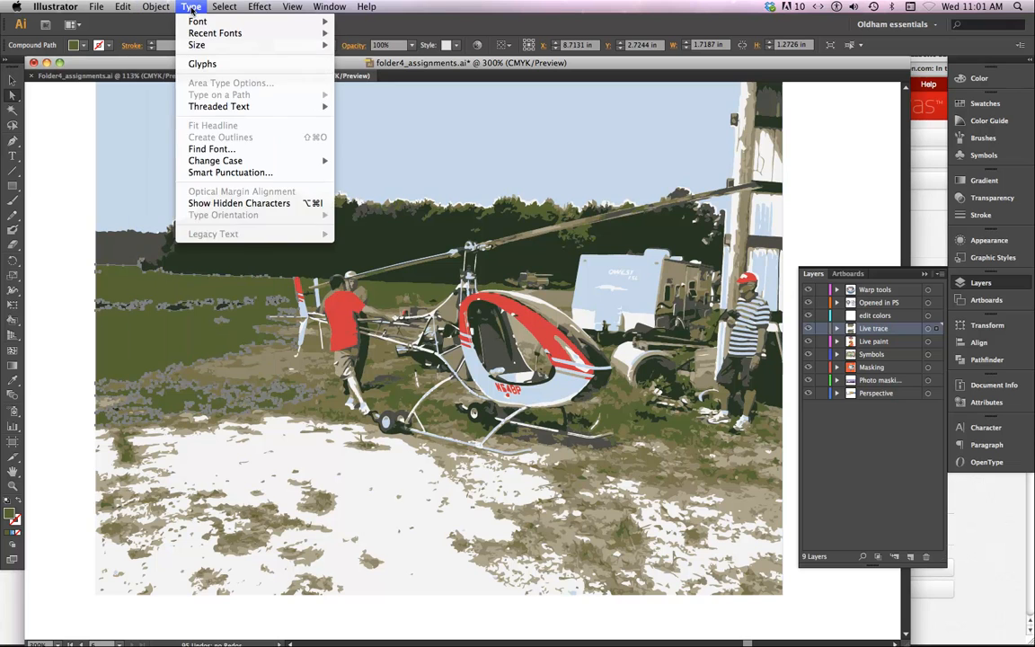
mouse_move(220, 7)
mouse_move(245, 117)
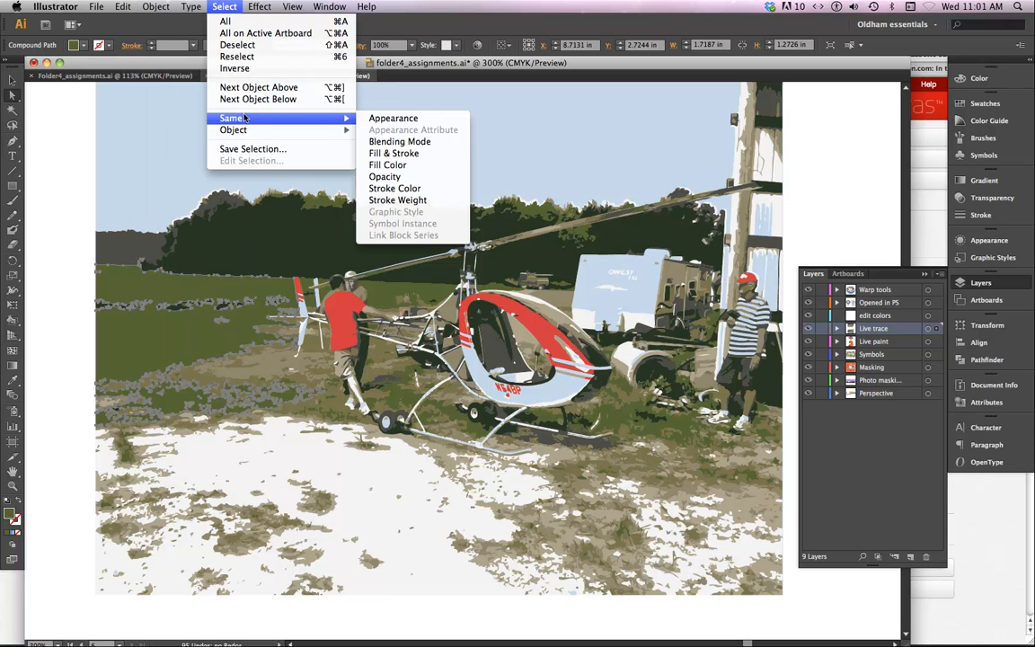
click(396, 165)
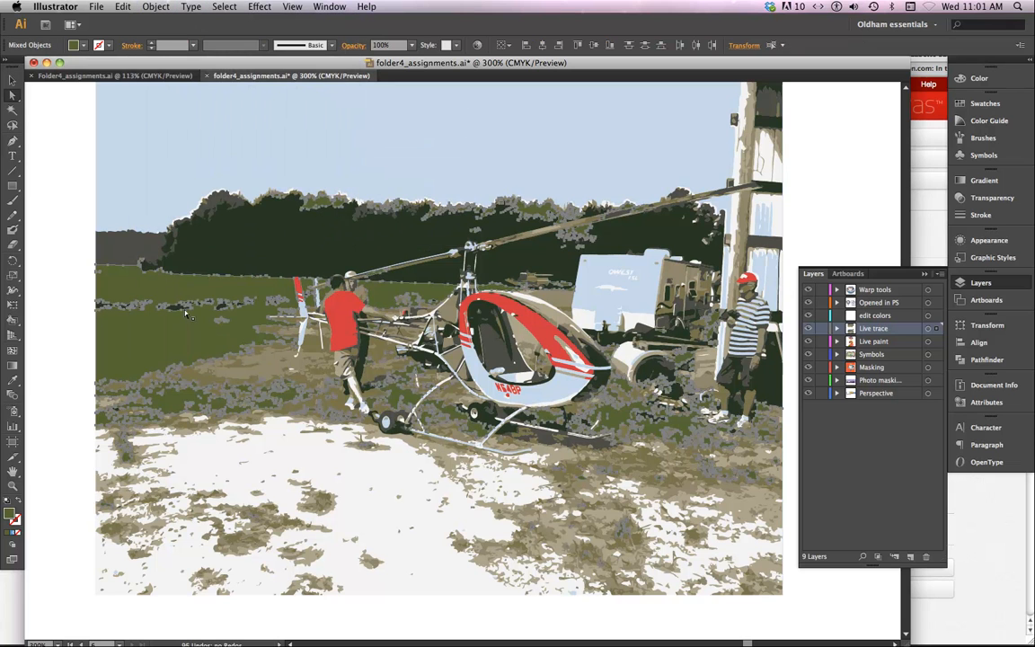
Try teal and green fills on the selected field paths, ending with the yellow C=5 M=0 Y=90 K=0 swatch.
click(83, 45)
click(79, 75)
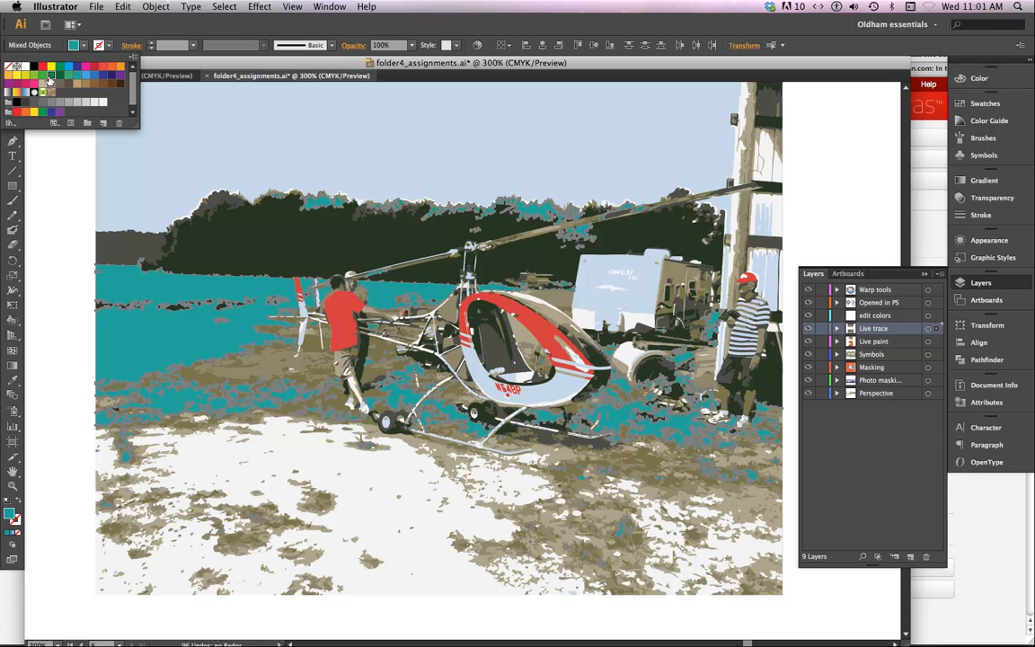
click(37, 77)
click(25, 75)
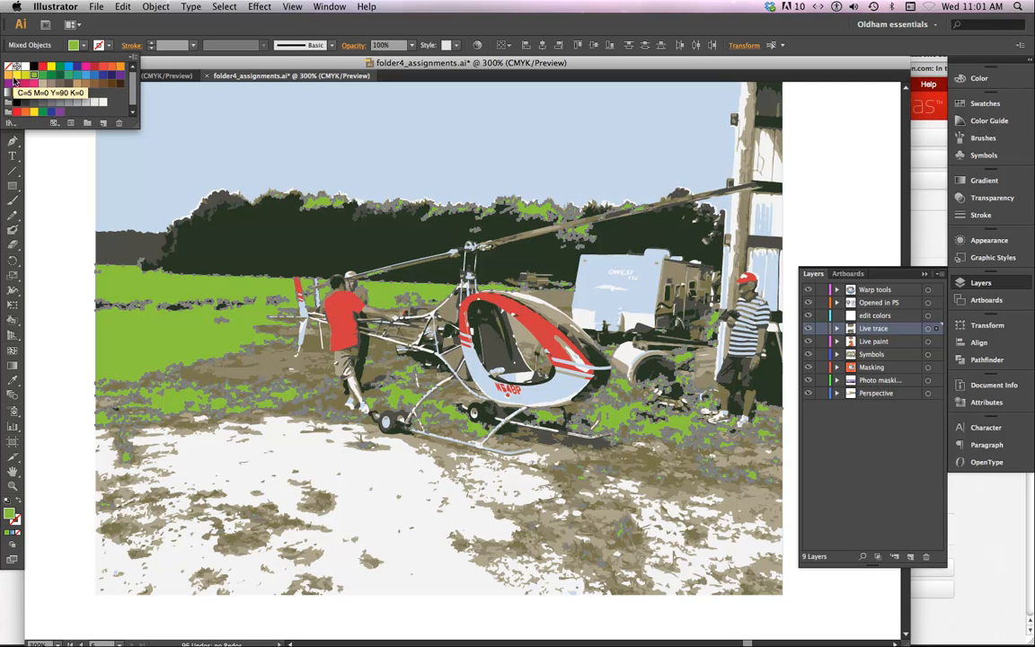
click(16, 75)
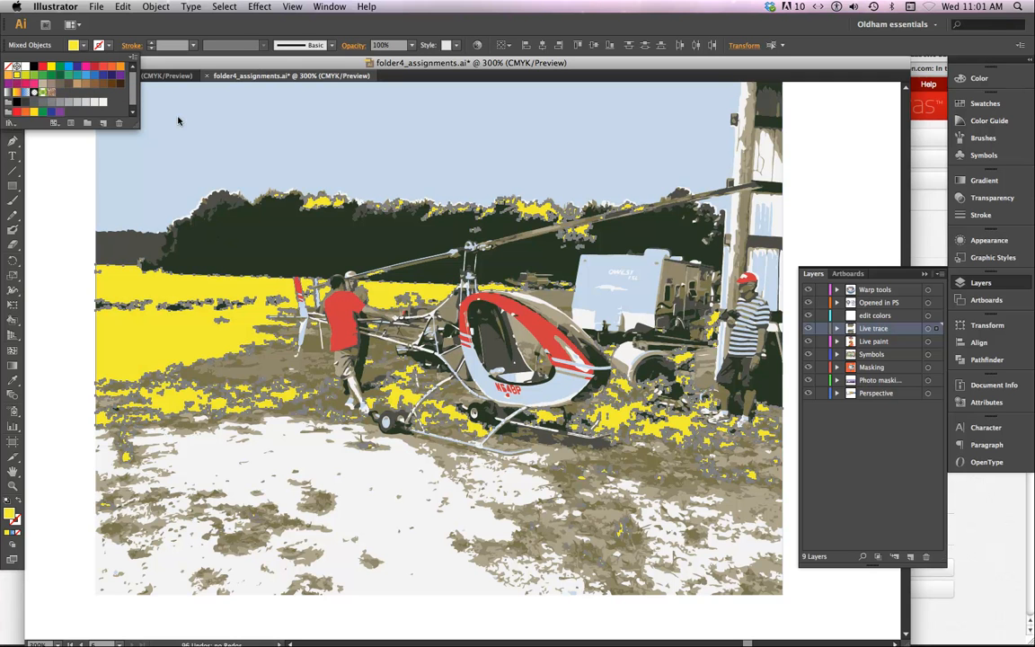
click(84, 203)
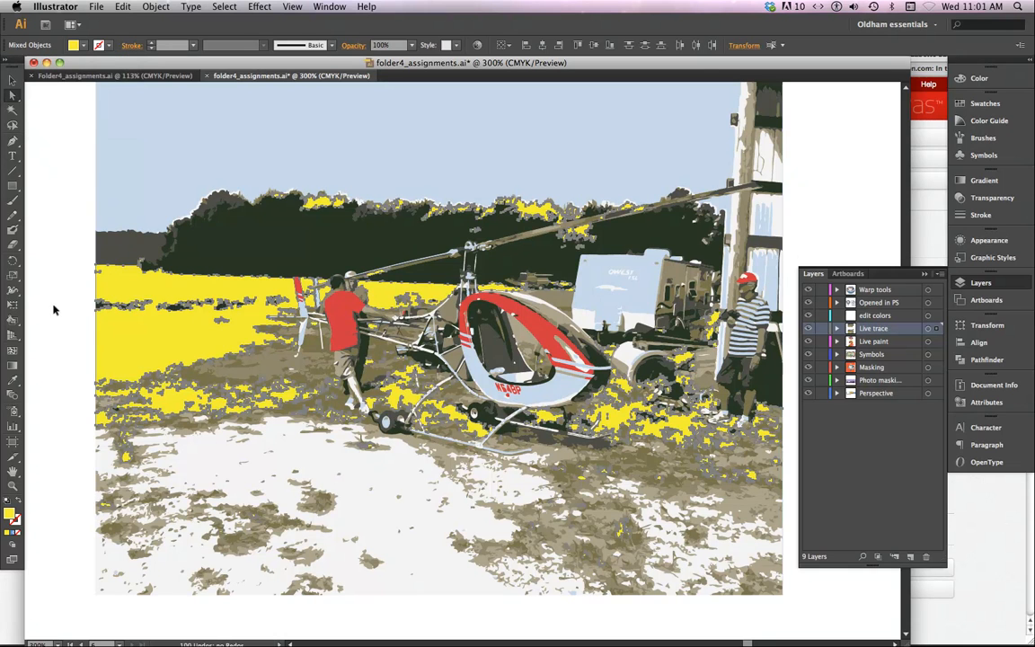
Undo all the fill color changes on the field and sandy ground, back to the original traced colors.
key(super+z)
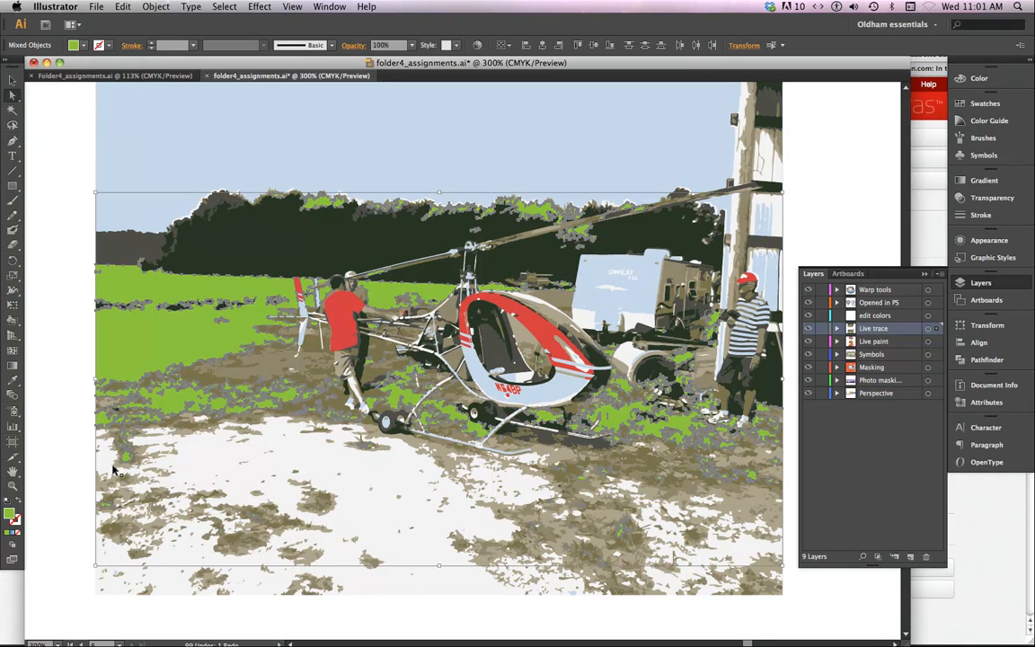
key(super+z)
key(super+z)
key(super+z)
key(super+z)
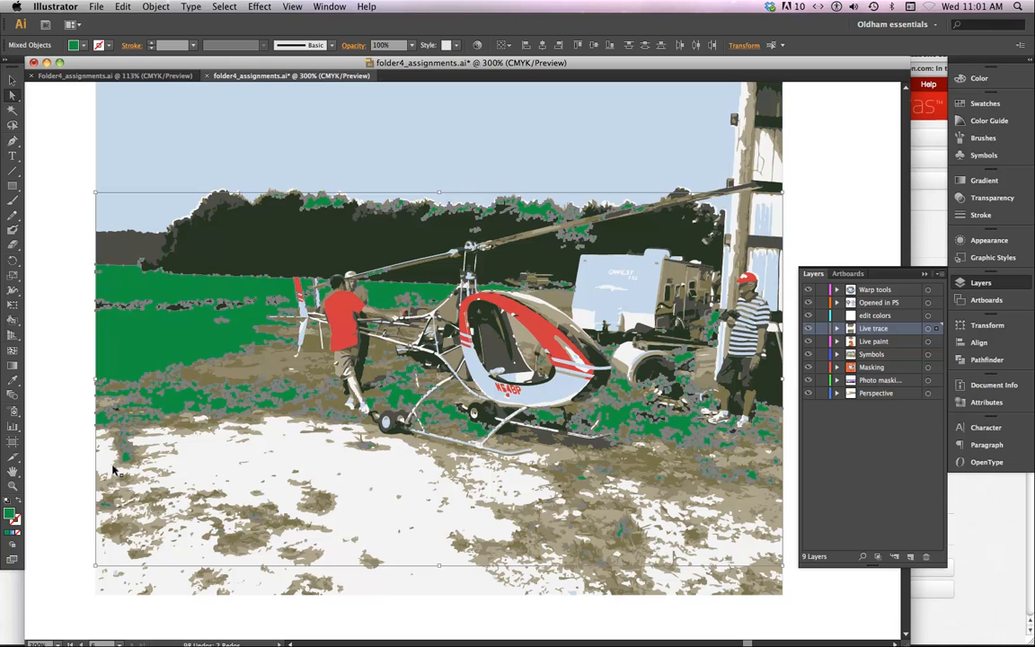
key(super+z)
key(super+z)
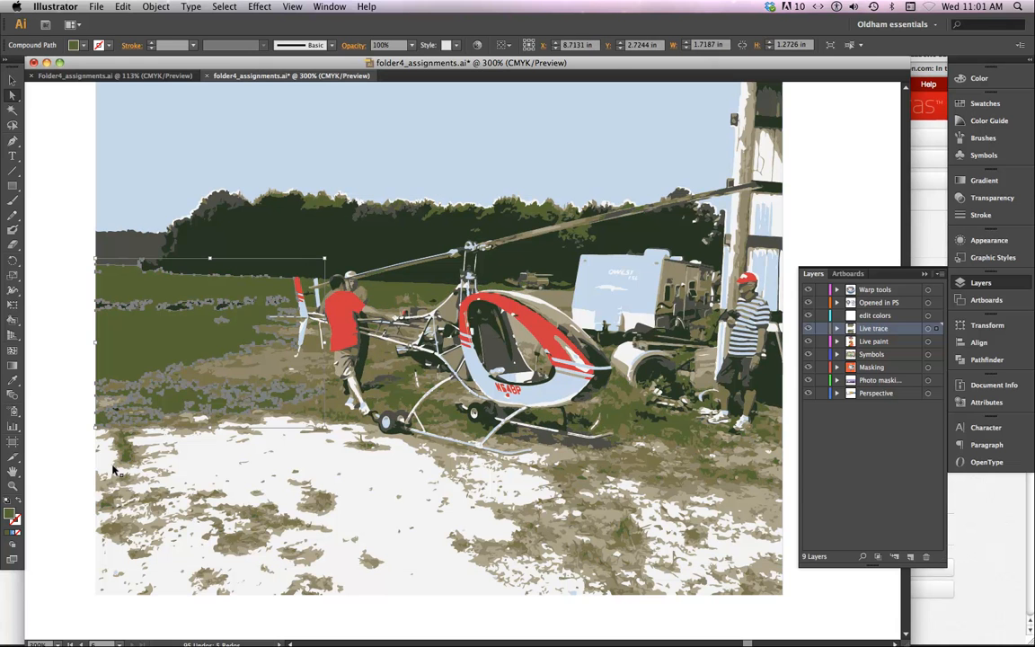
key(super+z)
key(super+z)
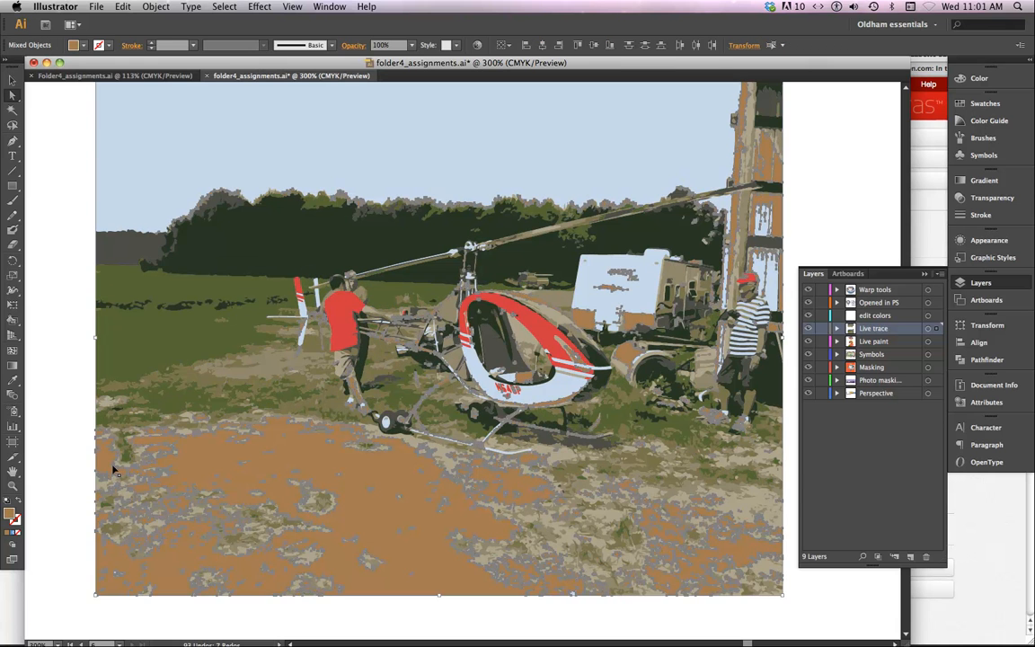
key(super+z)
key(super+z)
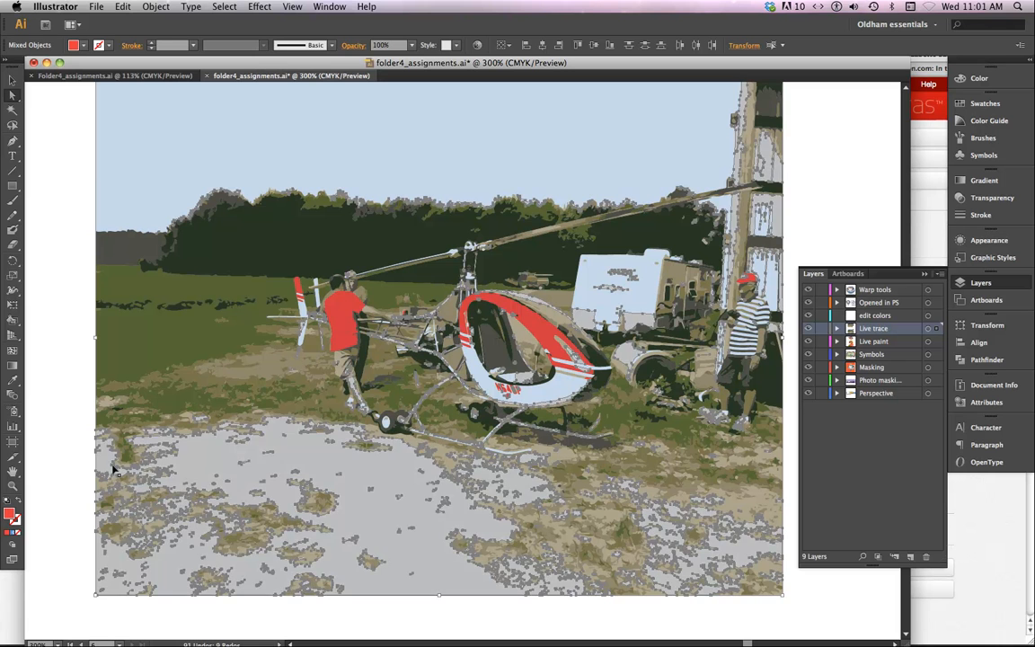
key(super+z)
key(super+z)
key(super+z)
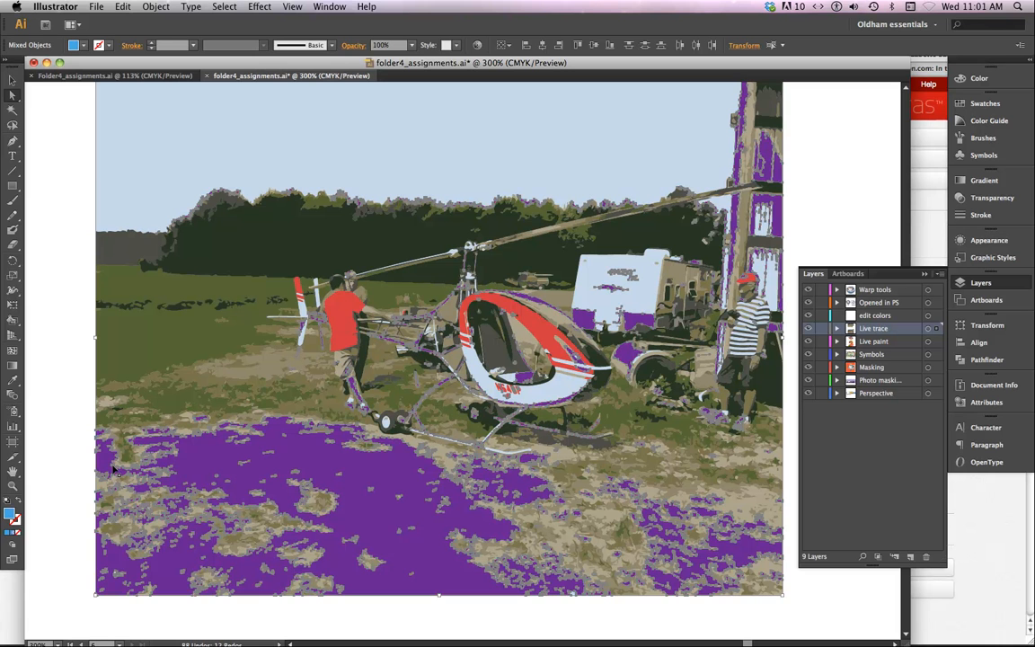
key(super+z)
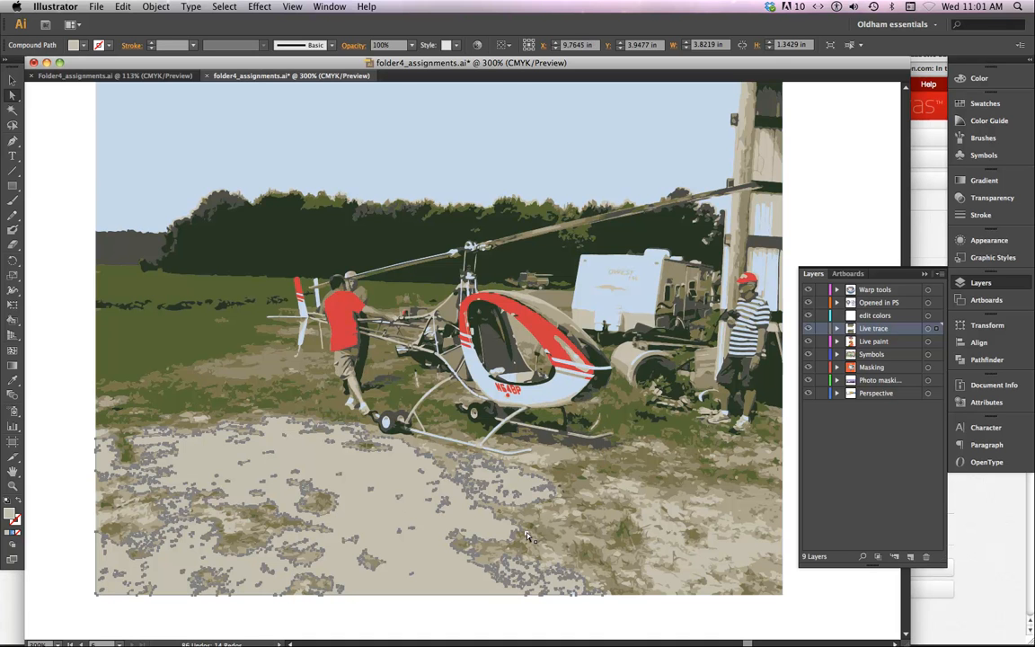
Compare the tracing in outline and preview views, clear the selection, and collapse the Layers panel.
key(super+y)
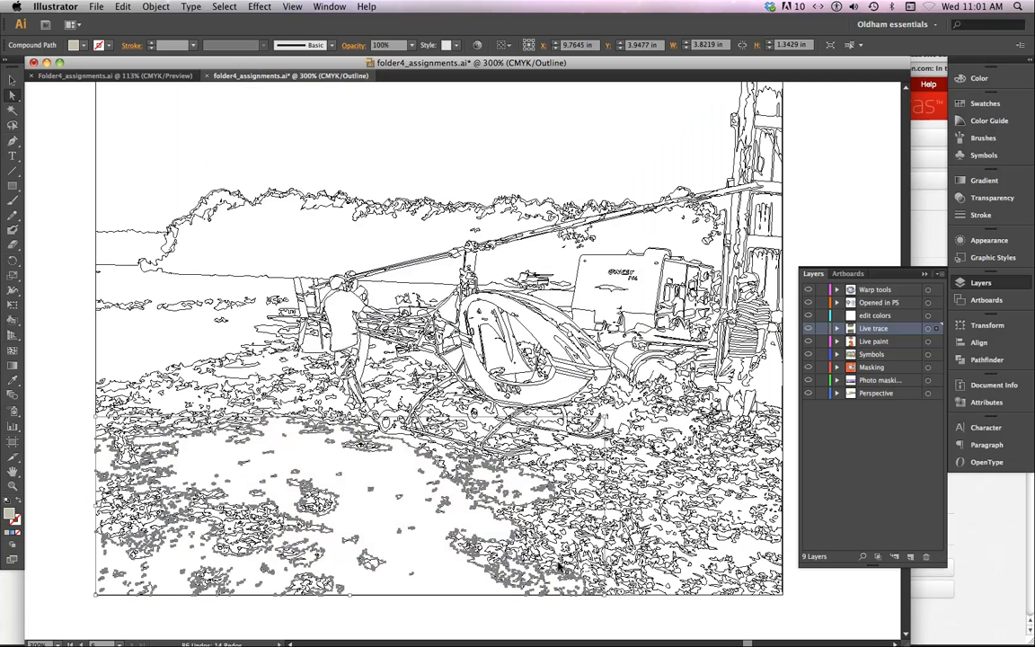
key(super+y)
key(Delete)
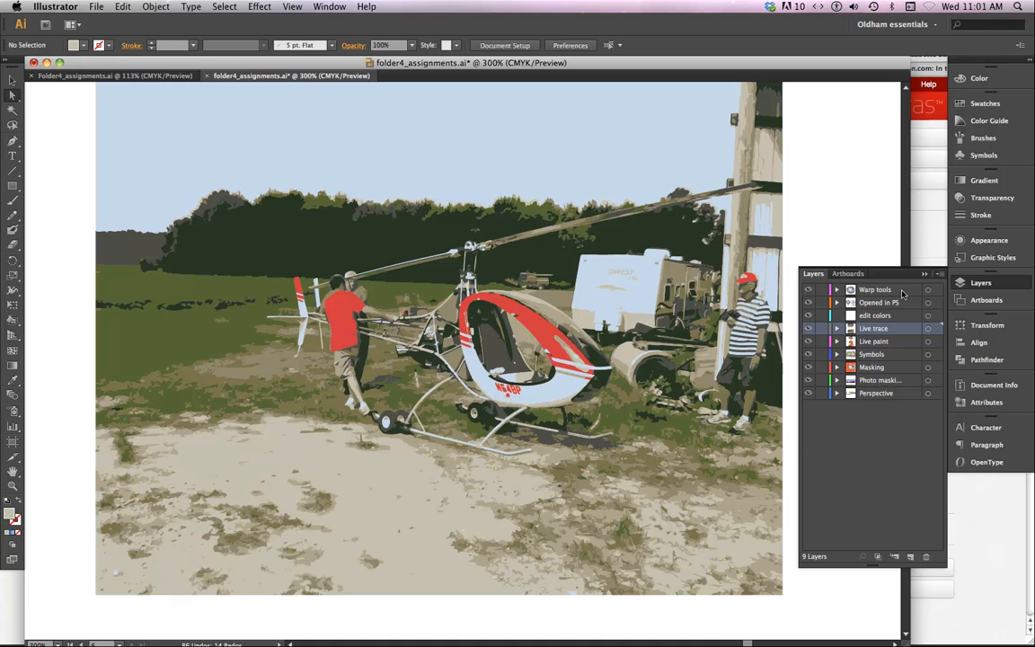
click(925, 275)
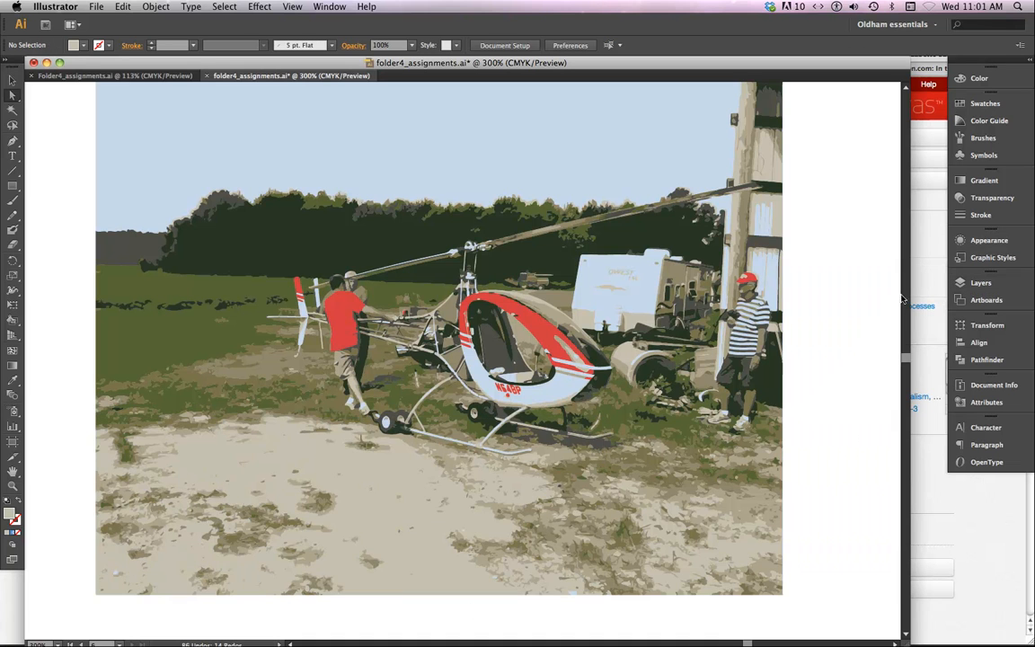
Draw a rectangle about 0.5 in wide and 1.375 in high over the man in the striped shirt.
key(super+minus)
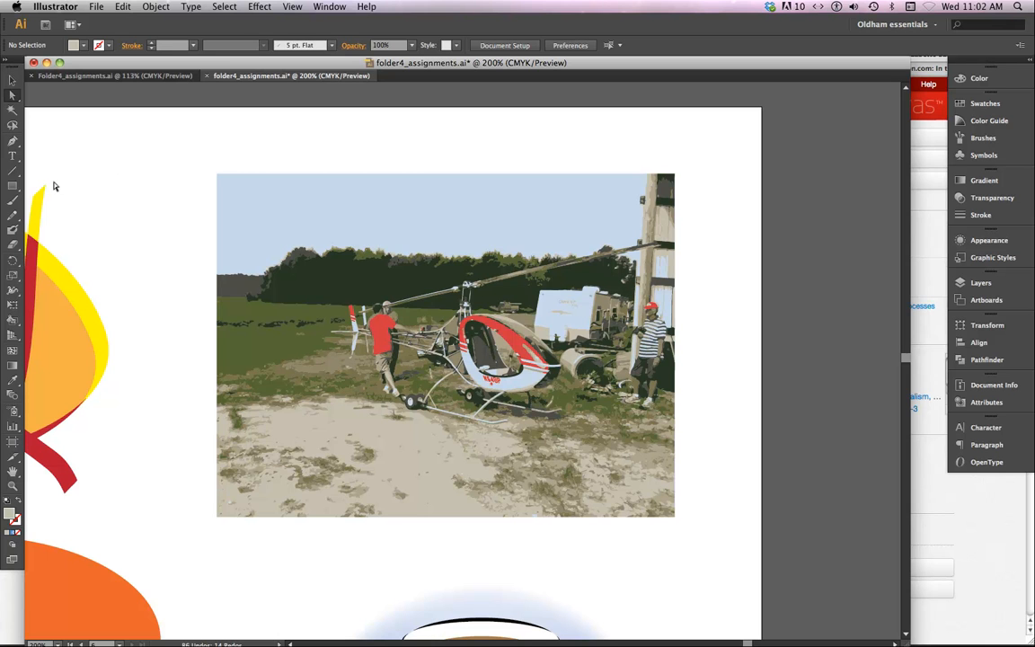
click(13, 186)
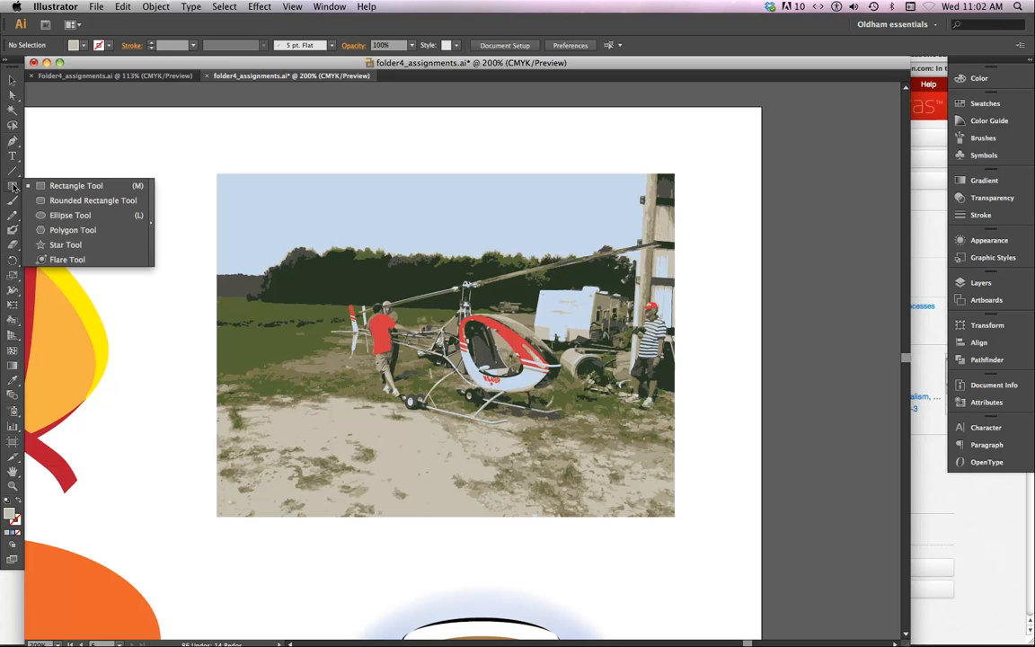
click(50, 185)
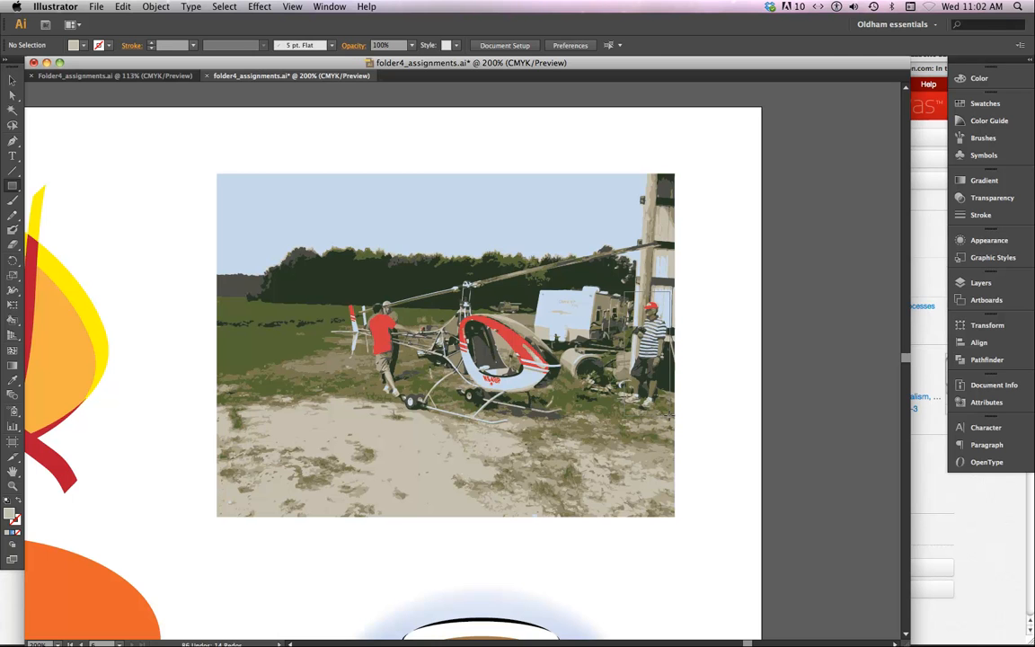
drag(623, 290, 670, 413)
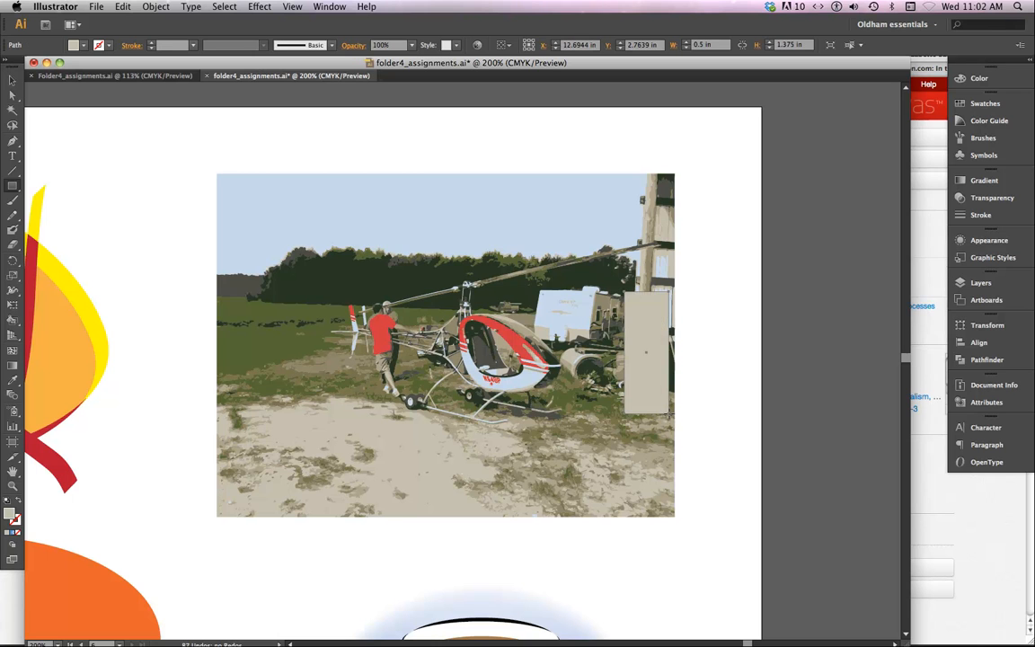
Cut the traced artwork with the rectangle using Divide Objects Below.
scroll(474, 434, right, 2)
key(super+equal)
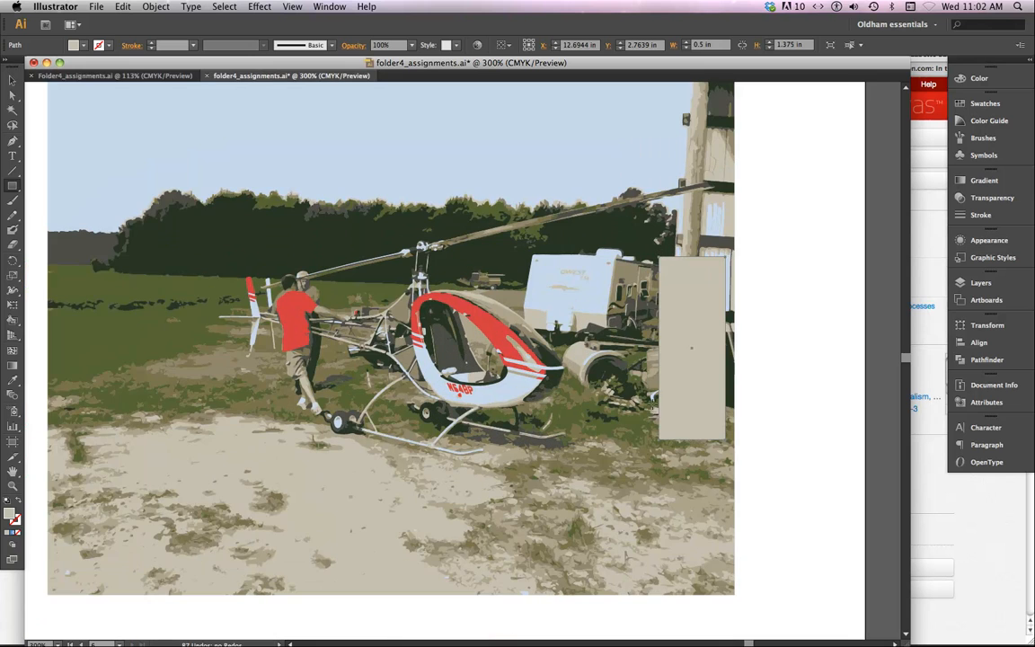
drag(664, 399, 414, 423)
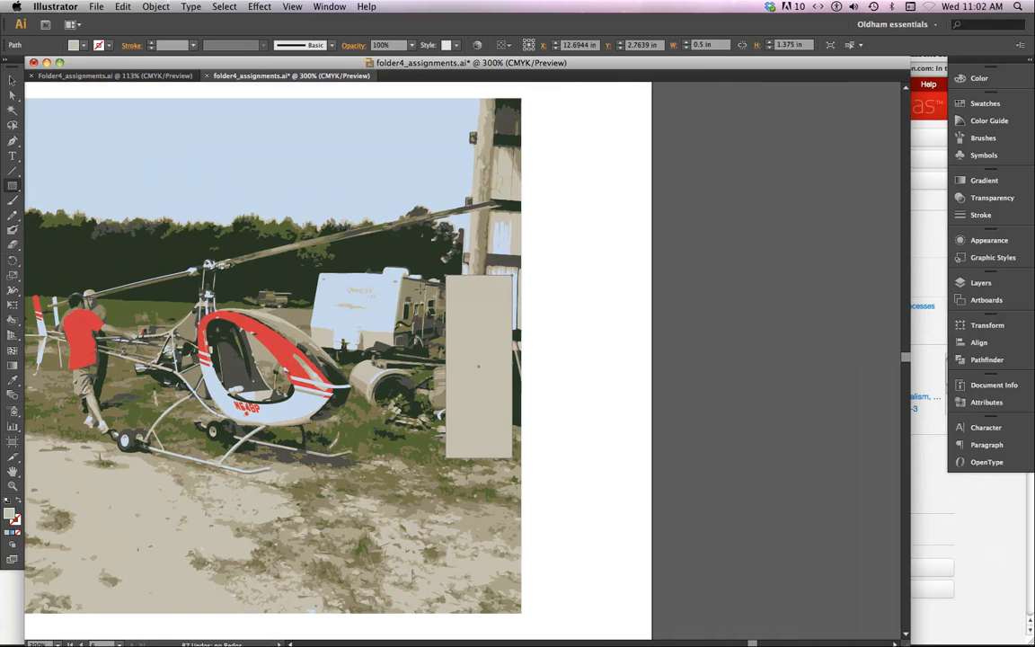
click(155, 6)
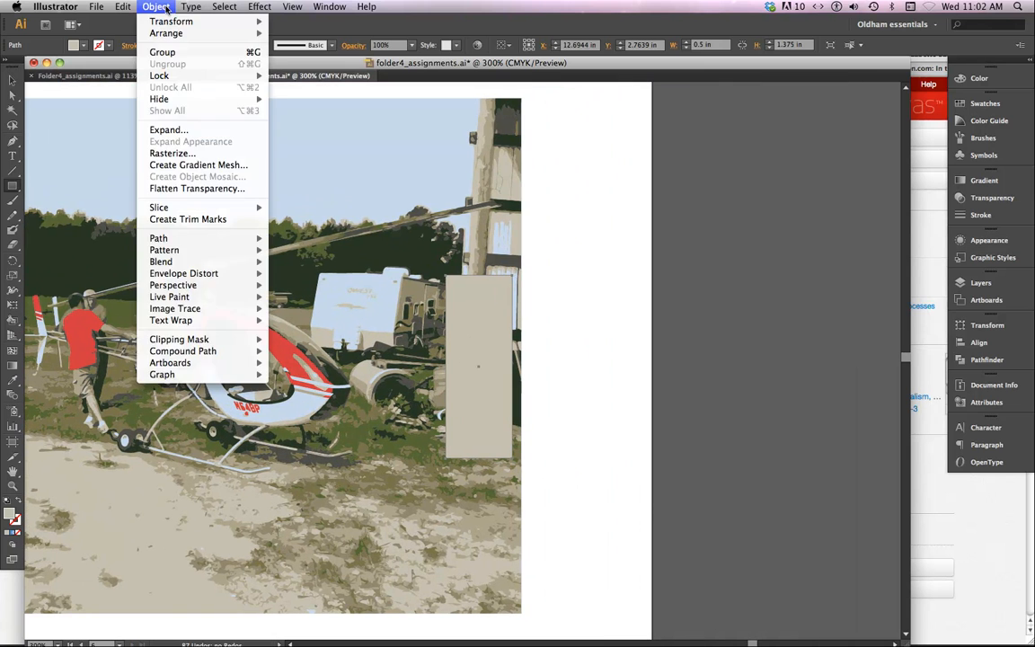
mouse_move(158, 238)
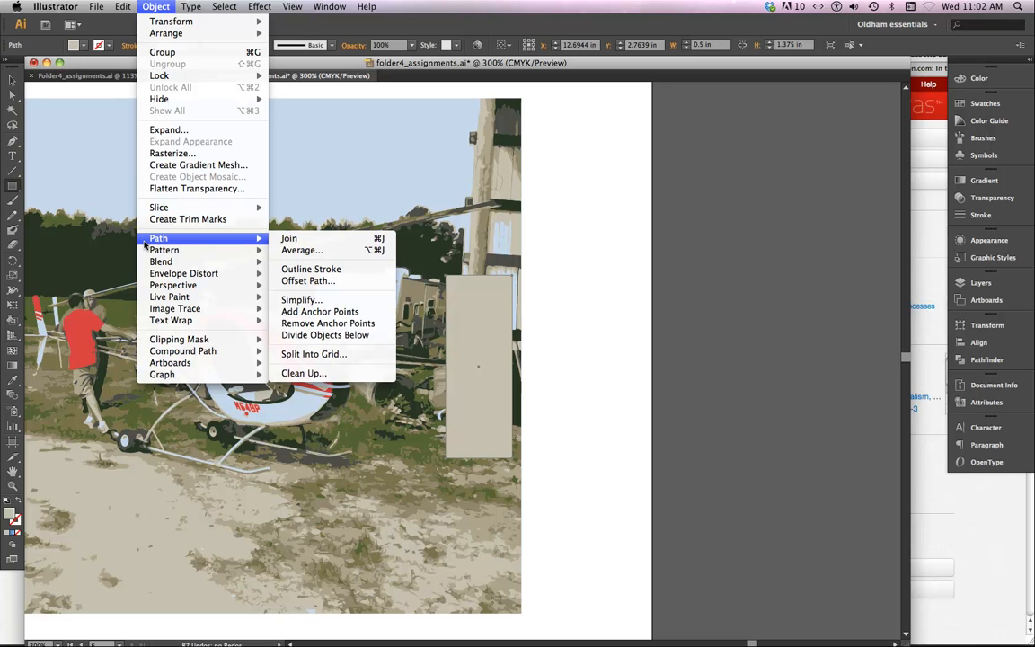
click(327, 335)
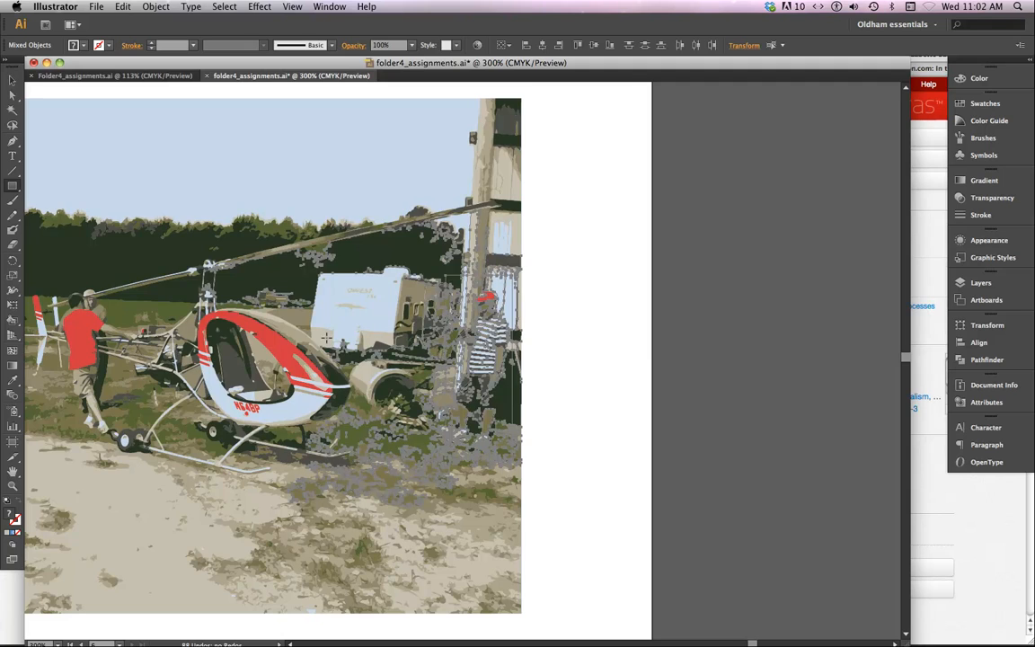
Clear the selection, then directly select the traced paths just above the cut rectangle and delete them completely.
key(super+y)
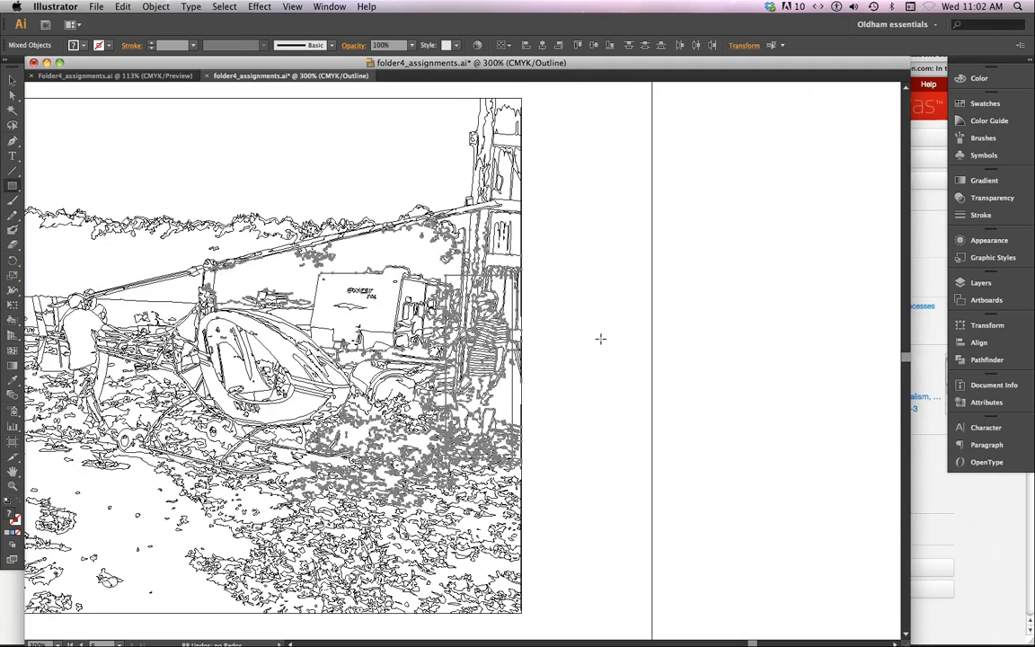
key(super+equal)
key(super+equal)
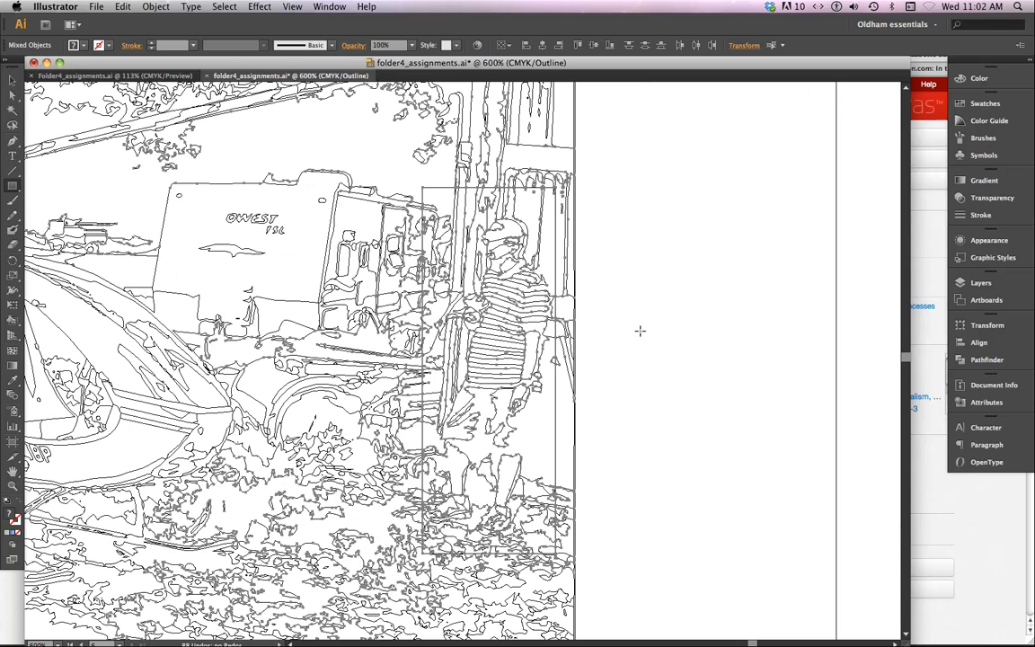
key(super+shift+a)
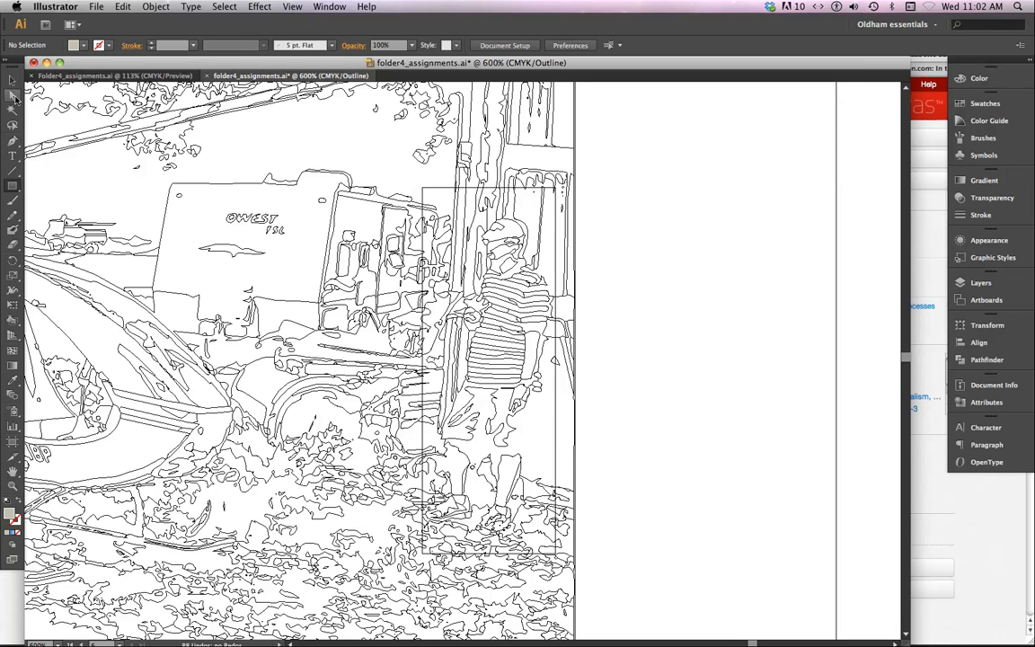
key(a)
drag(601, 131, 407, 190)
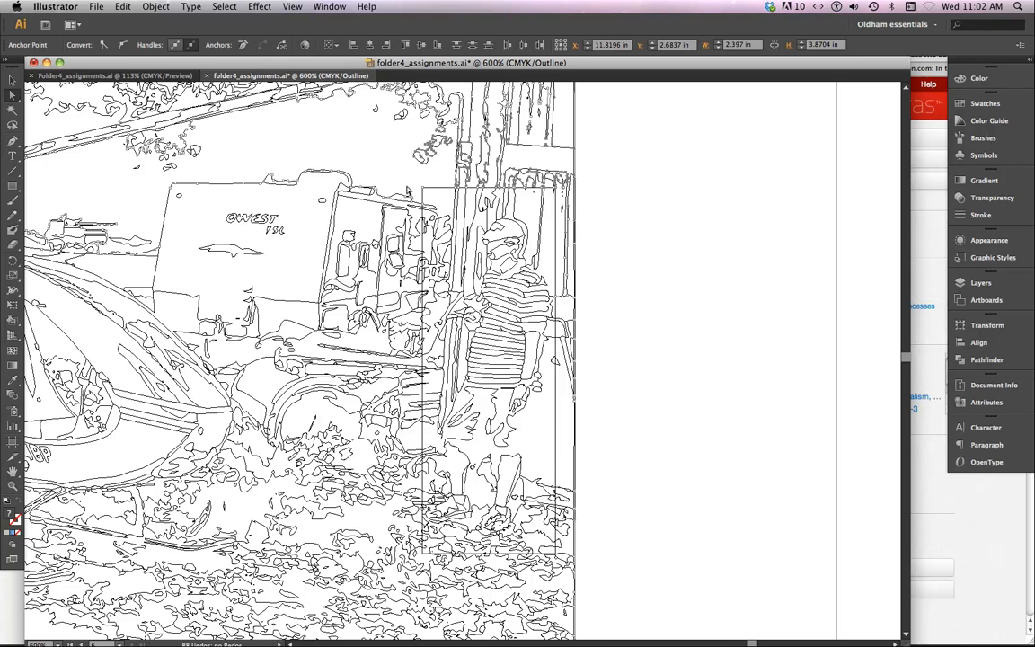
key(super+y)
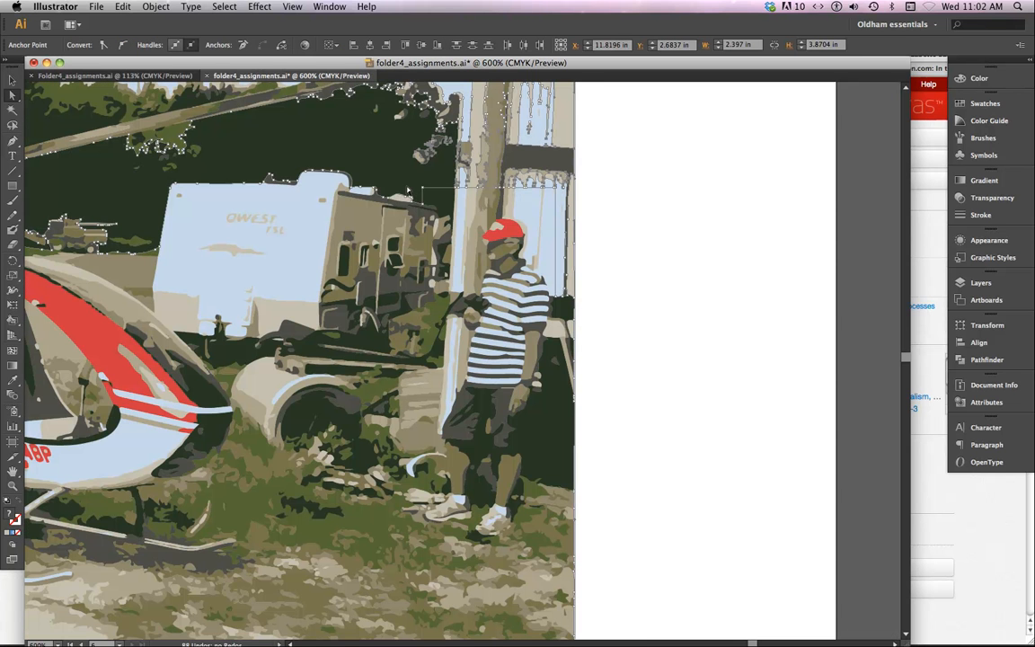
key(Delete)
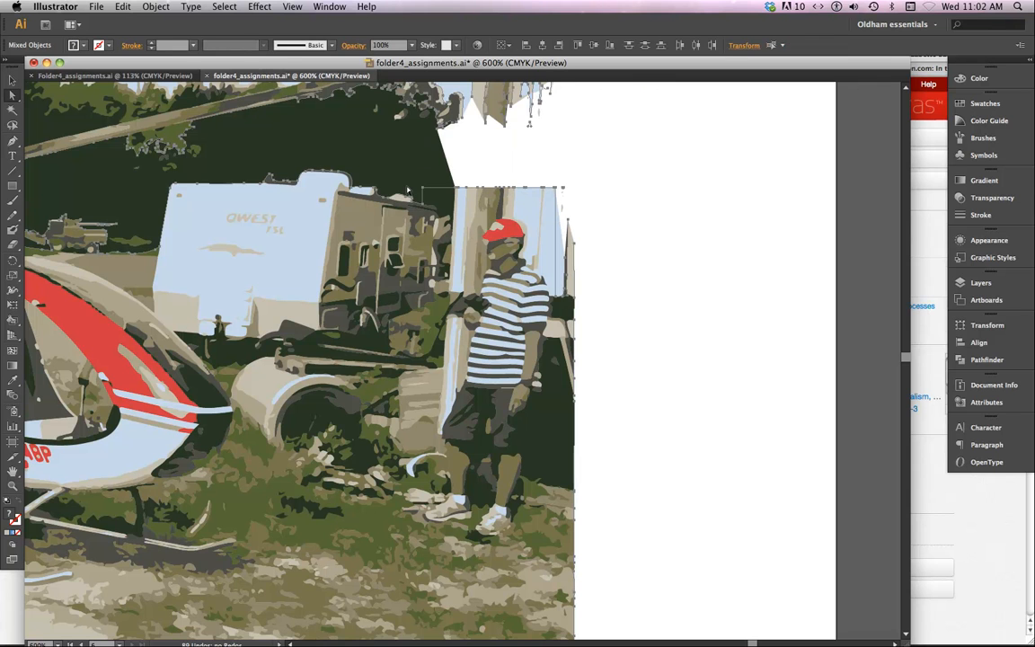
key(Delete)
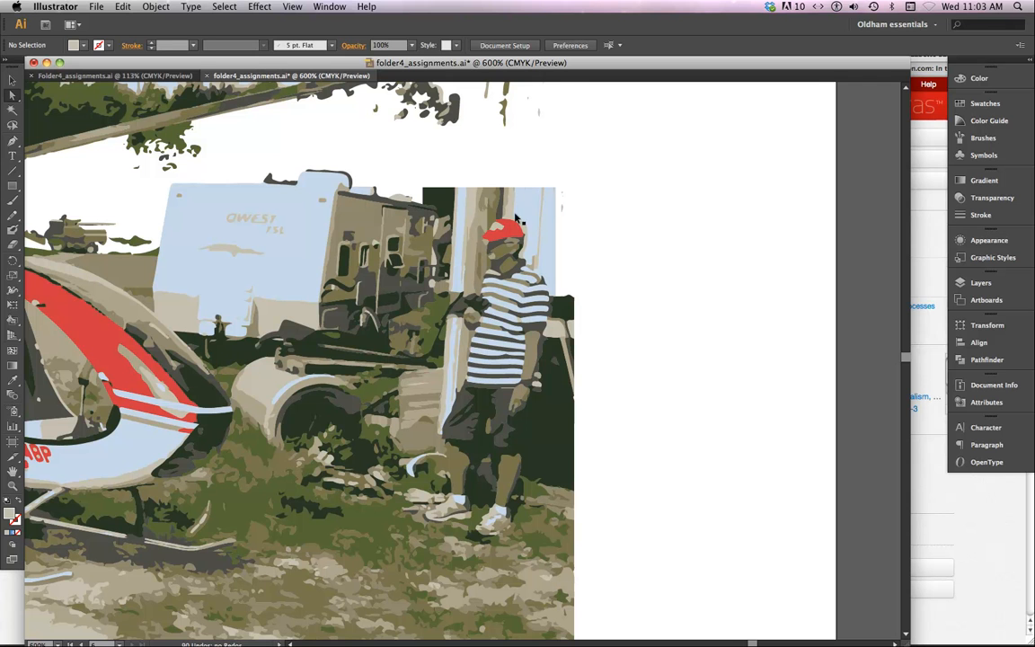
In outline view, delete the traced paths directly beside the cut rectangle on its helicopter-facing side.
key(super+minus)
key(super+minus)
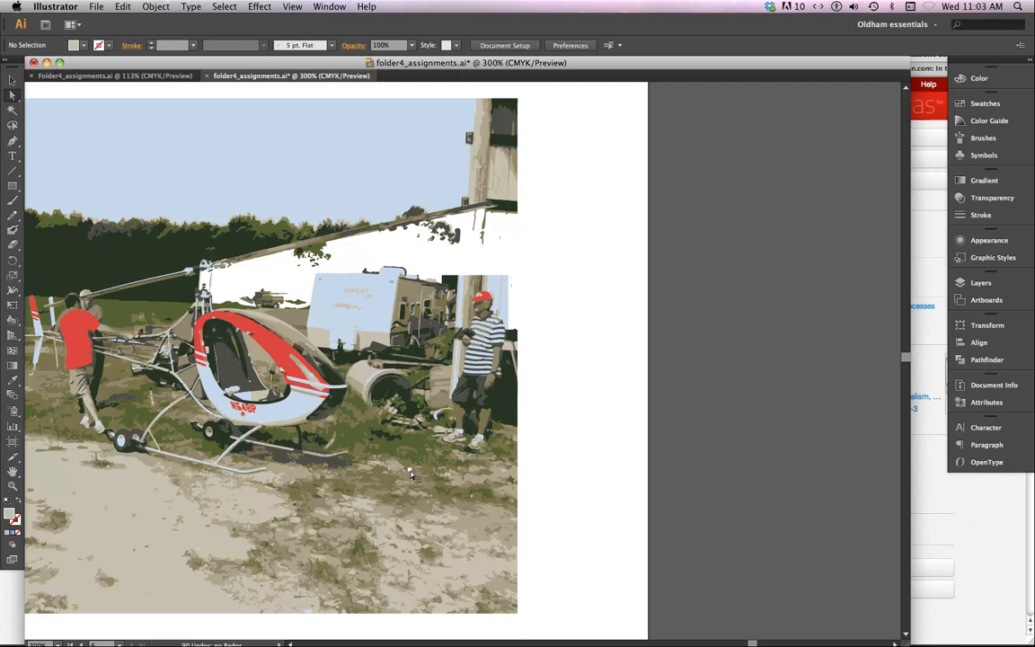
key(super+equal)
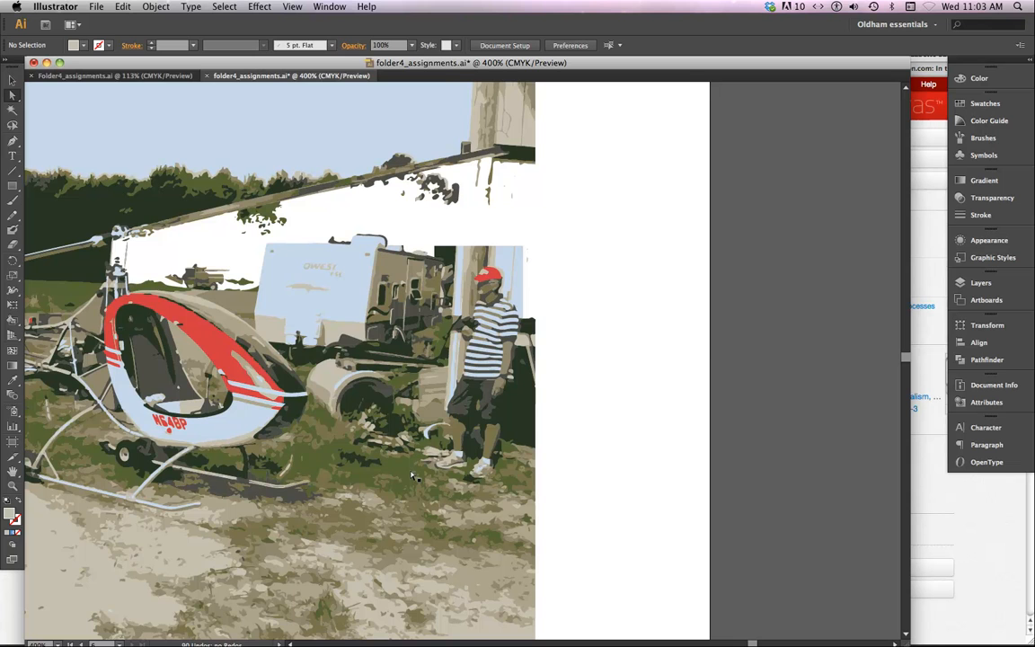
key(super+y)
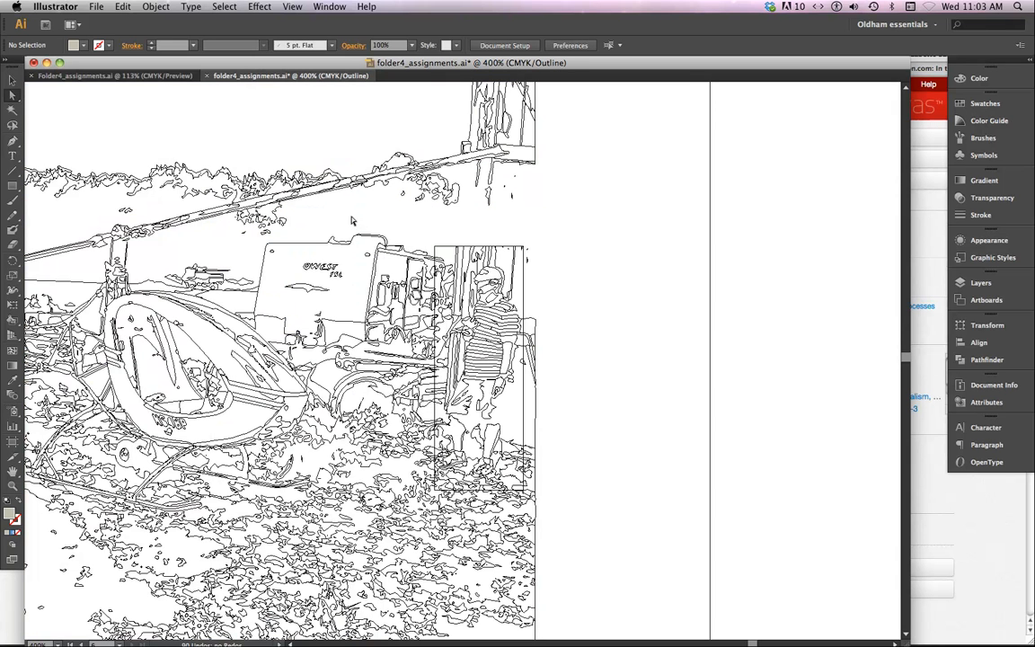
drag(351, 216, 436, 536)
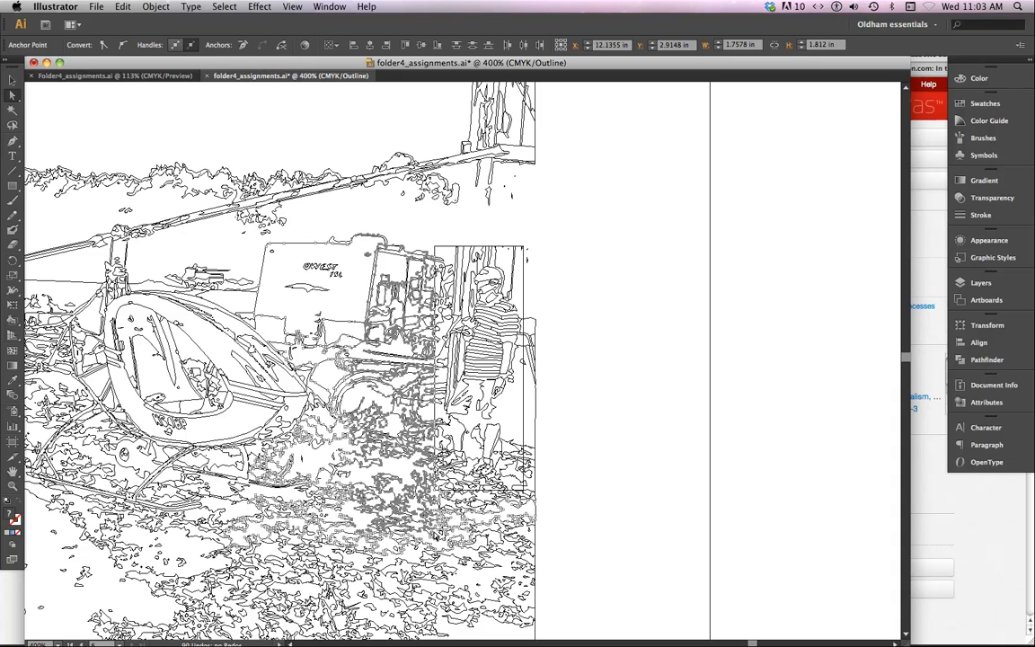
key(Delete)
key(Delete)
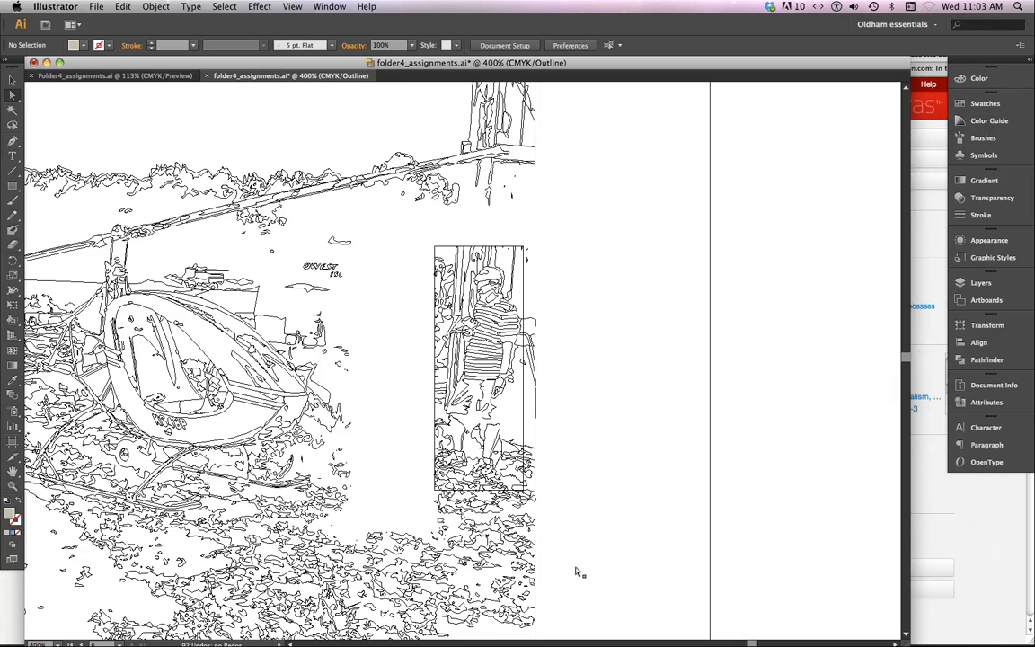
Delete the traced paths to the right of and below the cut rectangle, and return to preview view.
mouse_move(595, 220)
mouse_down()
mouse_move(554, 432)
mouse_move(524, 499)
mouse_up()
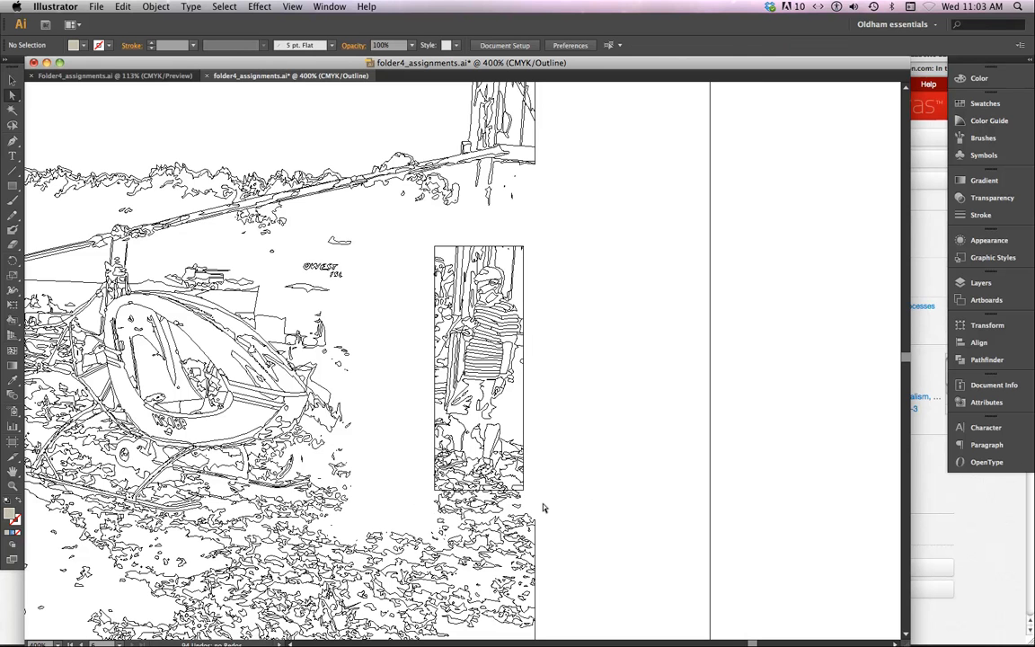
drag(581, 569, 428, 493)
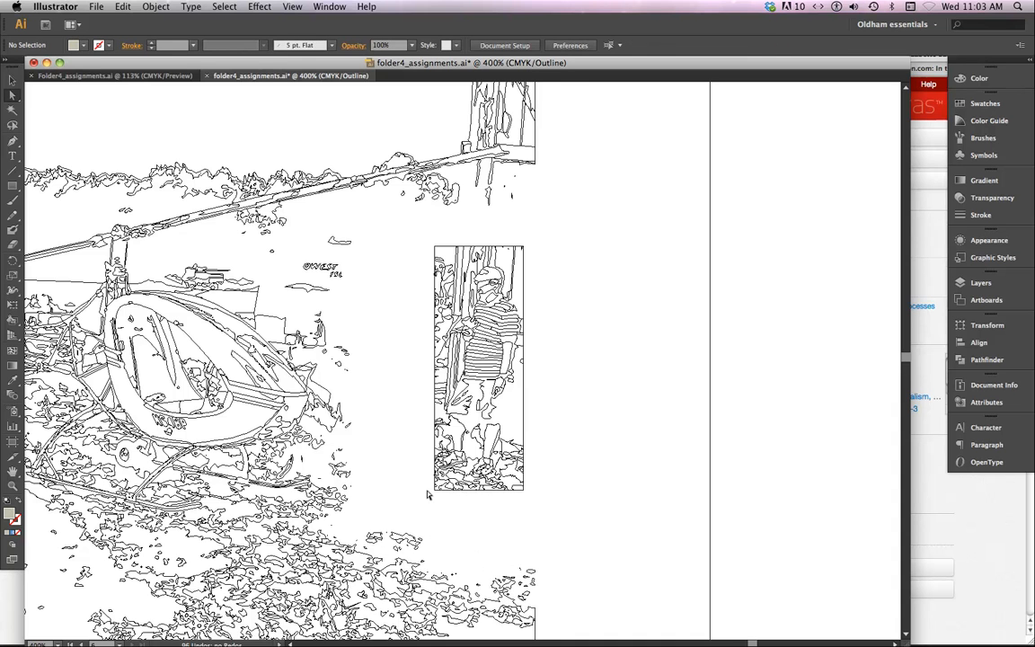
key(super+y)
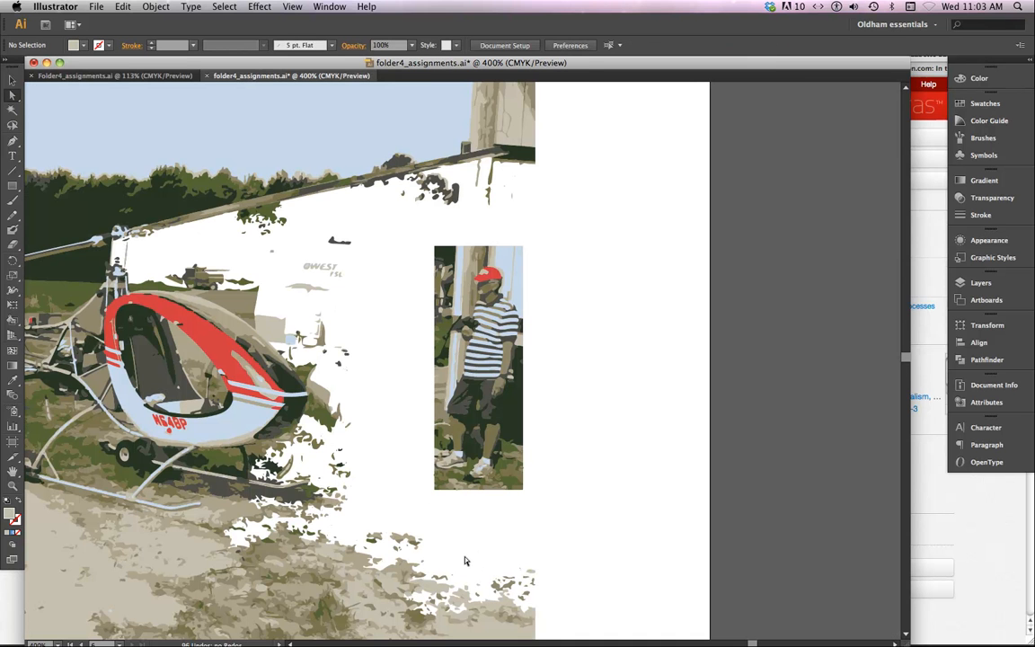
Delete the two stray slivers sticking out of the cut rectangle's left and bottom edges near its lower-left corner.
click(13, 485)
drag(419, 456, 454, 502)
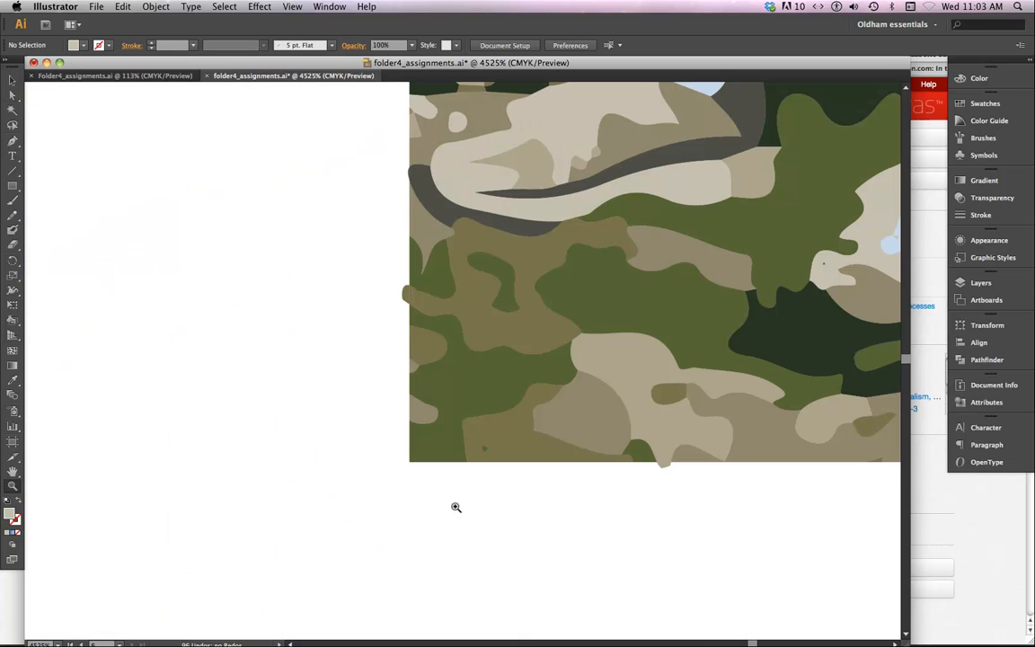
click(13, 94)
click(404, 298)
key(Delete)
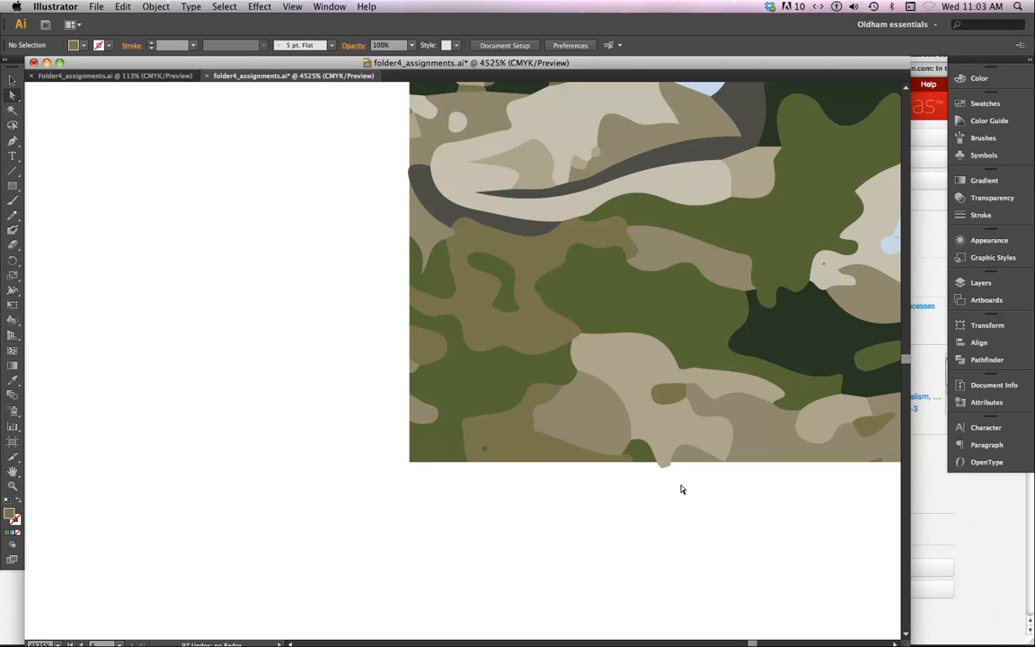
click(666, 468)
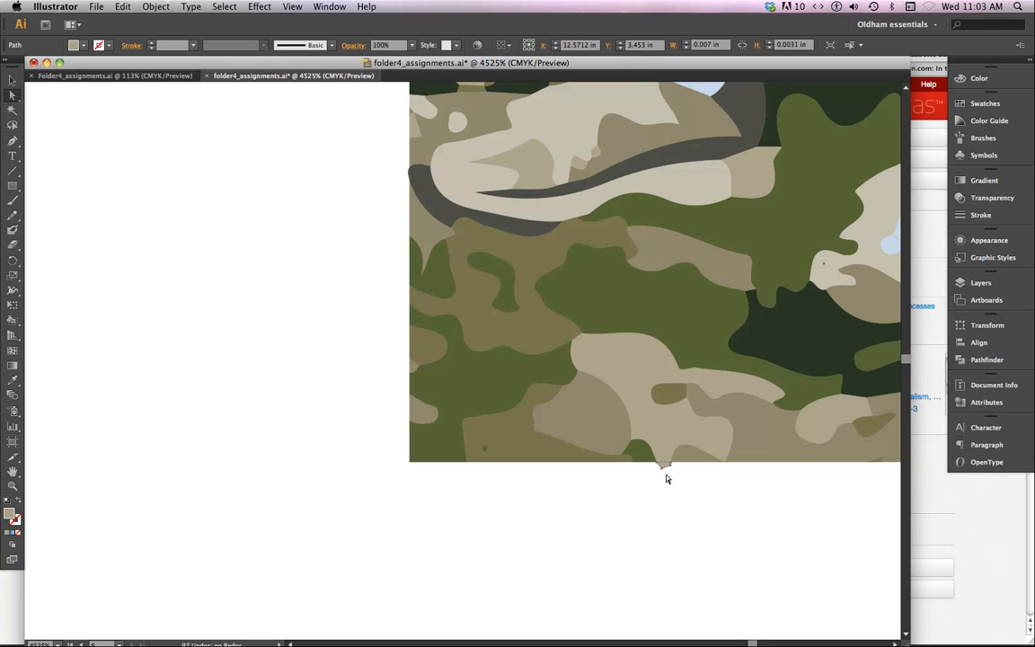
key(Delete)
Delete the stray brown sliver protruding from the cut rectangle's right edge near the man's feet.
scroll(644, 492, right, 15)
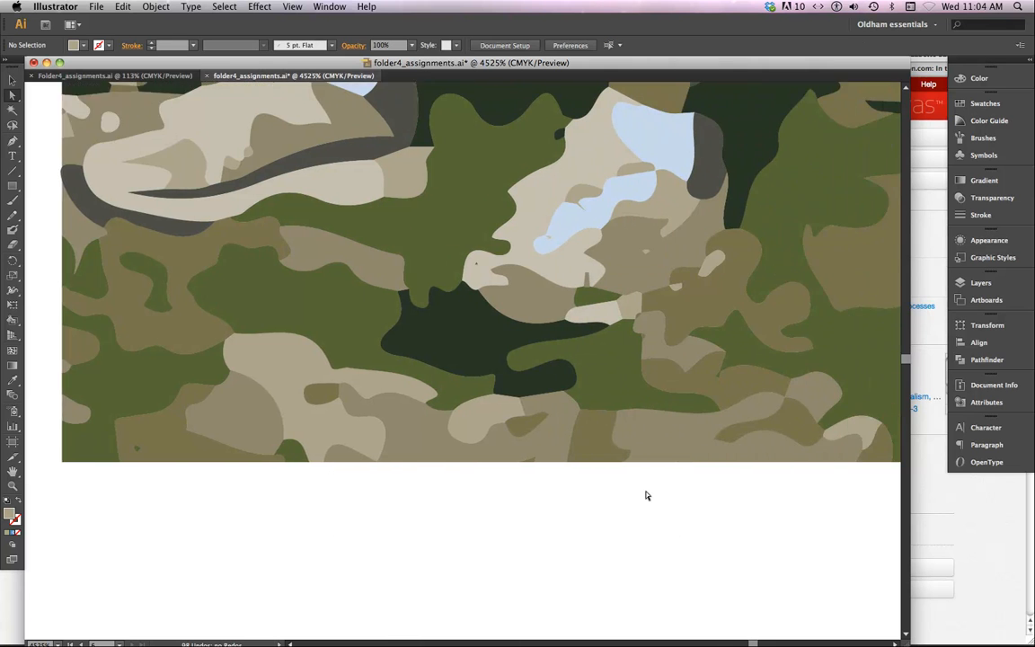
scroll(642, 494, up, 5)
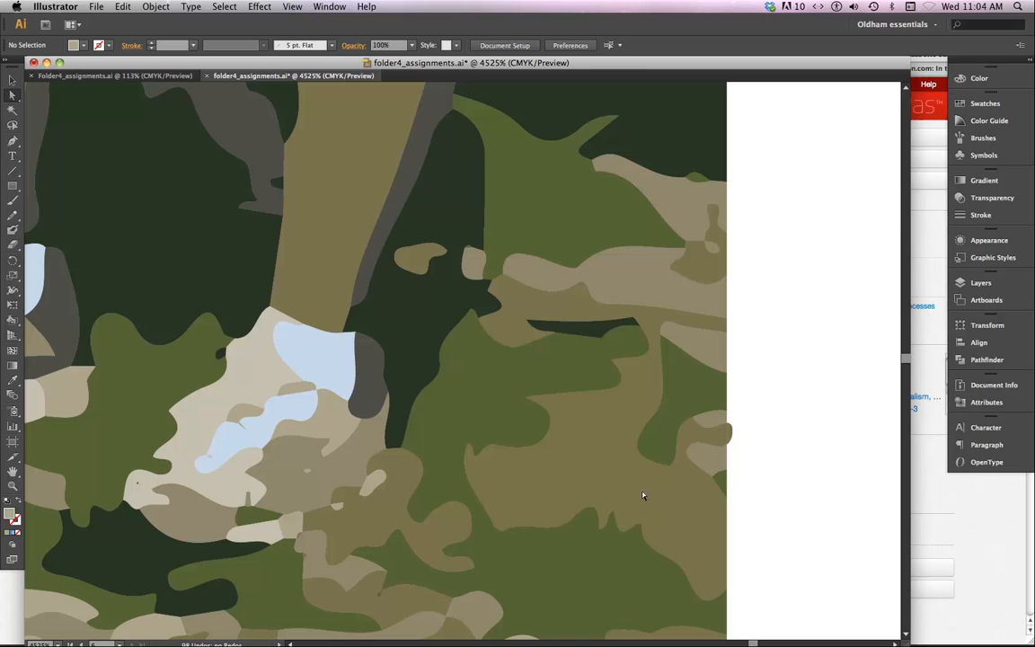
click(730, 435)
key(Delete)
Delete the stray tan sliver protruding from the cut rectangle's left edge, level with the man's head.
scroll(626, 469, up, 15)
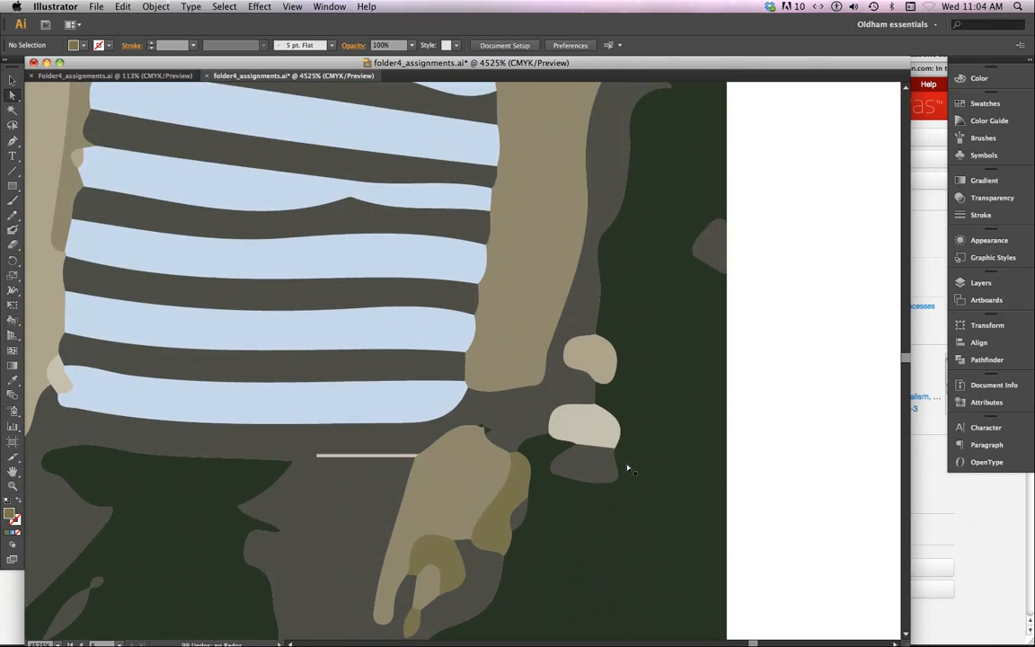
scroll(627, 469, up, 15)
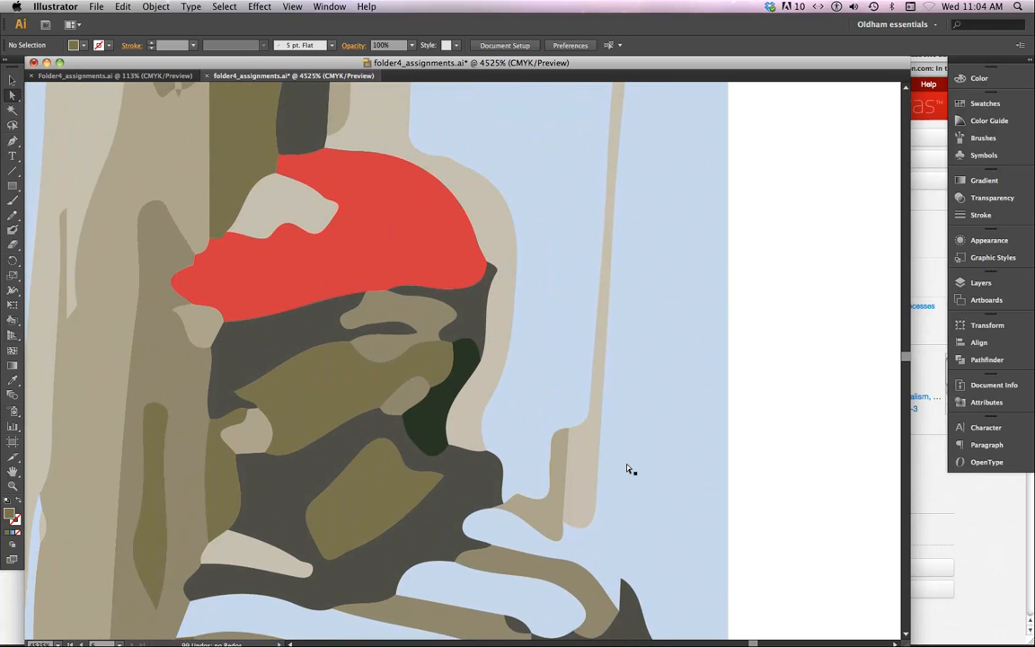
scroll(627, 468, down, 3)
scroll(627, 469, left, 5)
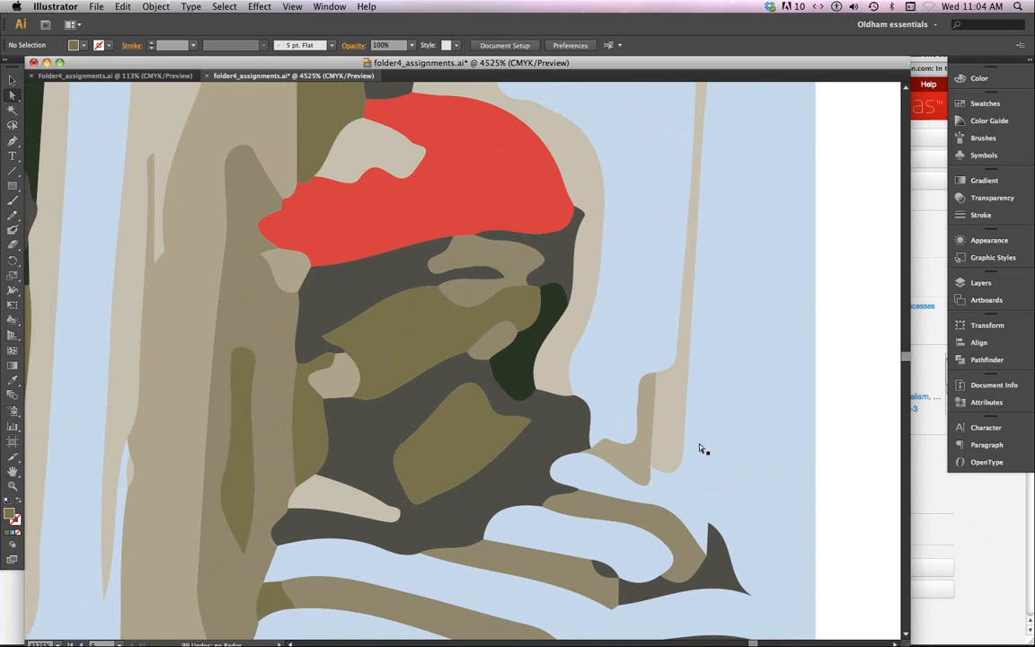
scroll(703, 449, up, 10)
scroll(700, 451, left, 10)
scroll(701, 451, down, 5)
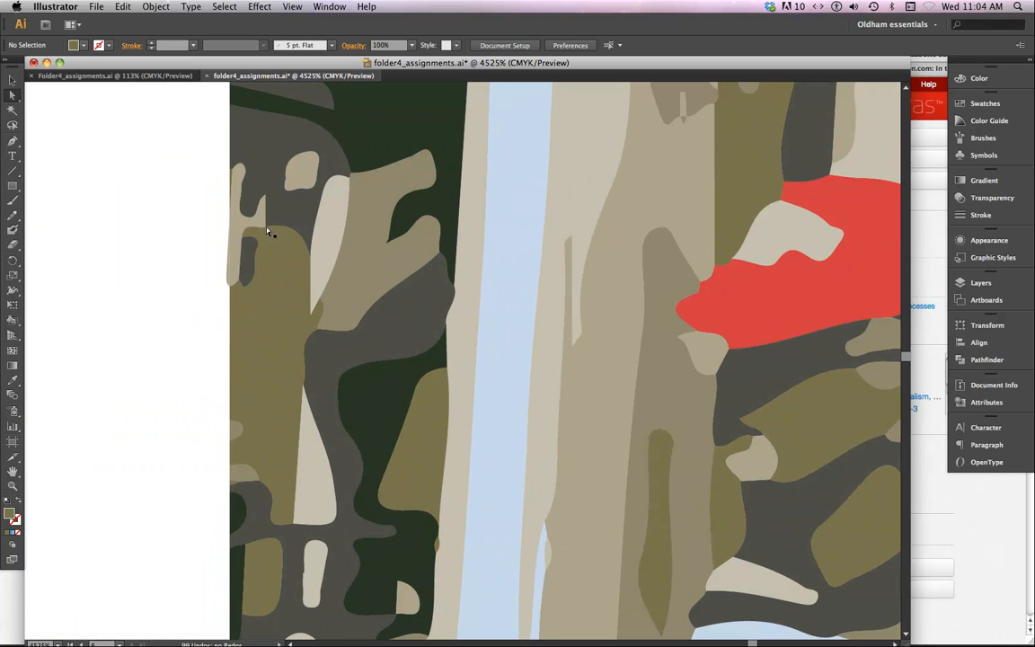
click(231, 284)
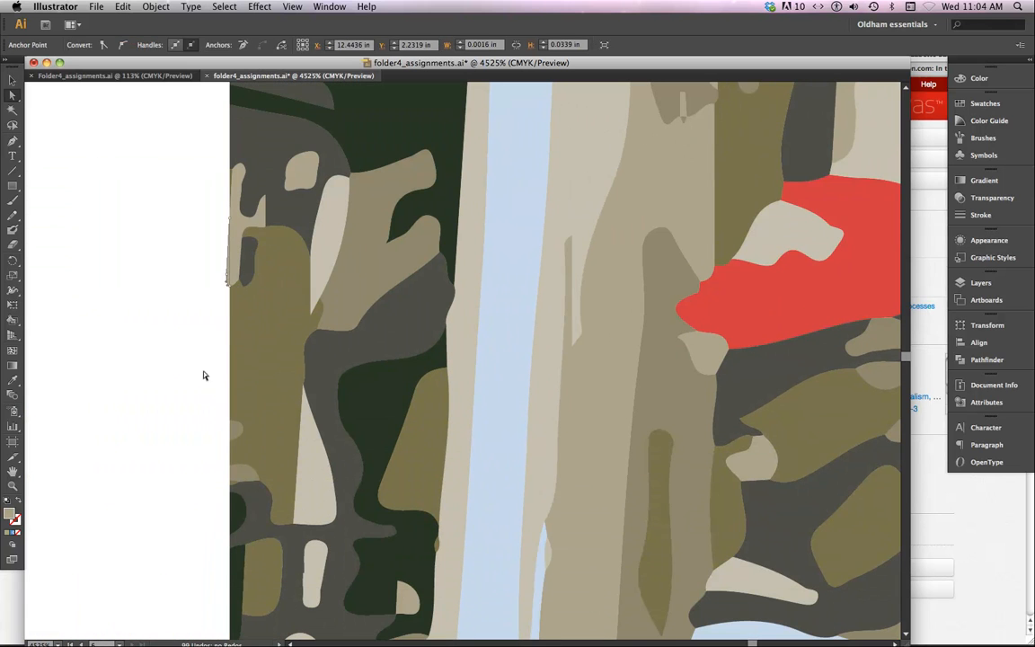
click(201, 379)
scroll(374, 411, down, 10)
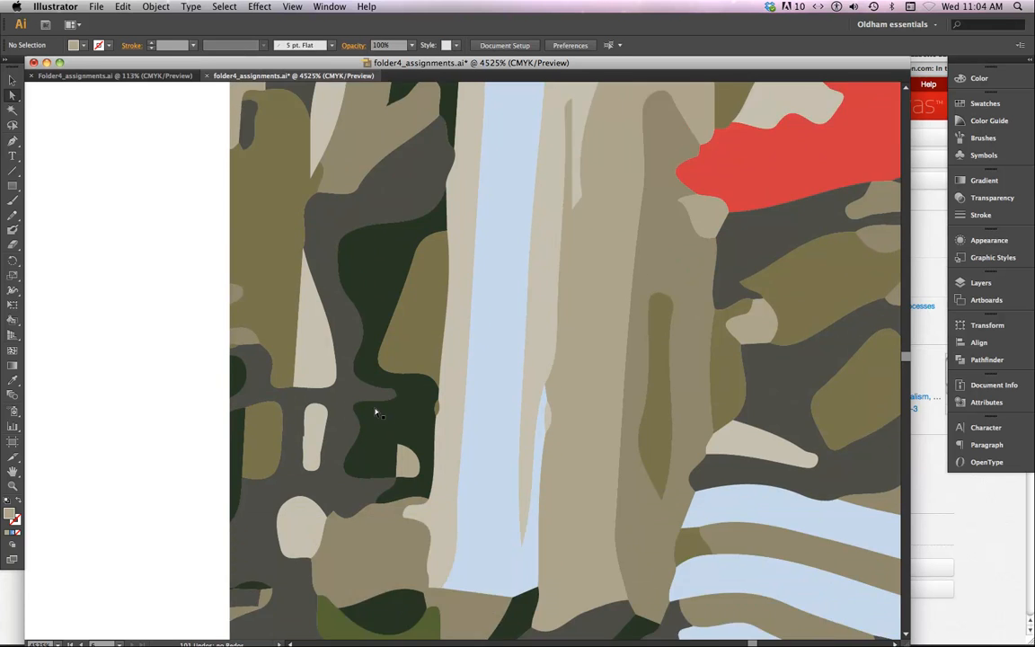
Delete the stray gray sliver protruding from the cut rectangle's left edge beside the toe of the man's shoe.
scroll(371, 411, down, 15)
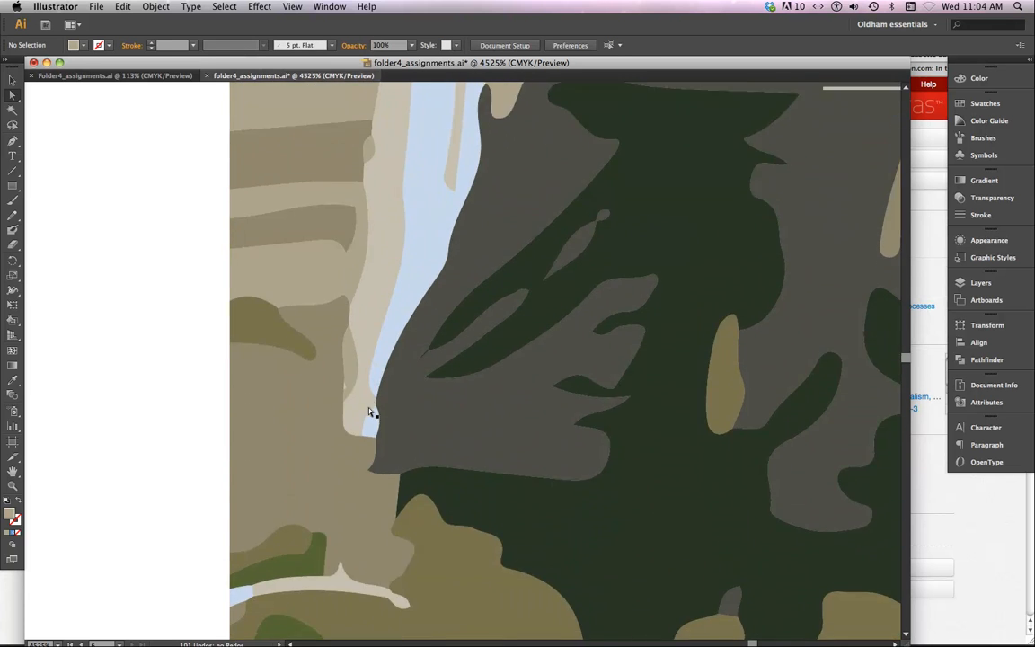
scroll(371, 411, down, 15)
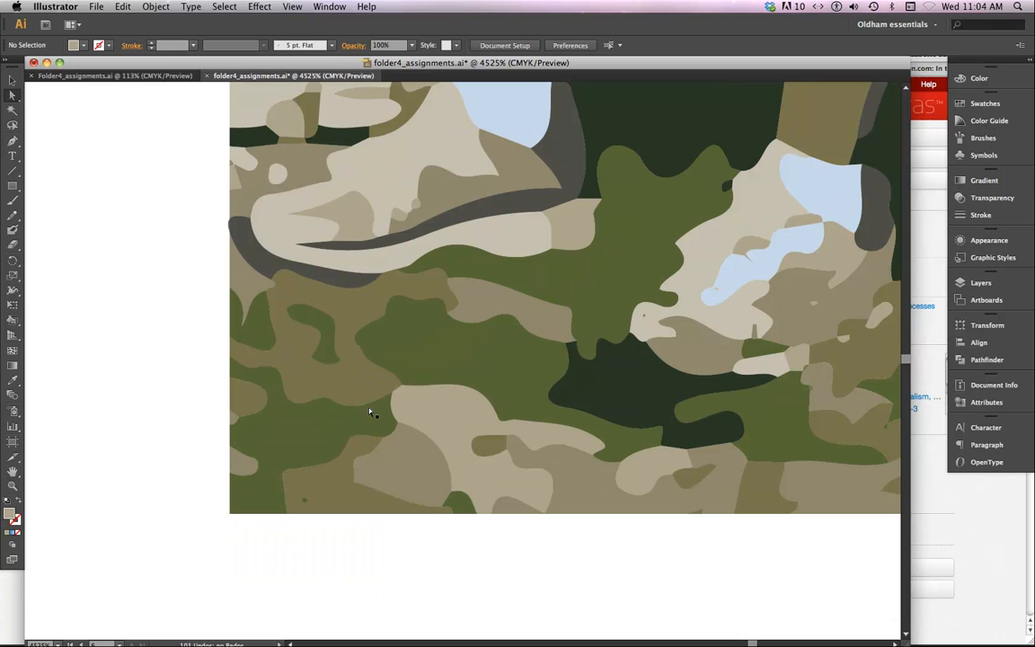
click(228, 223)
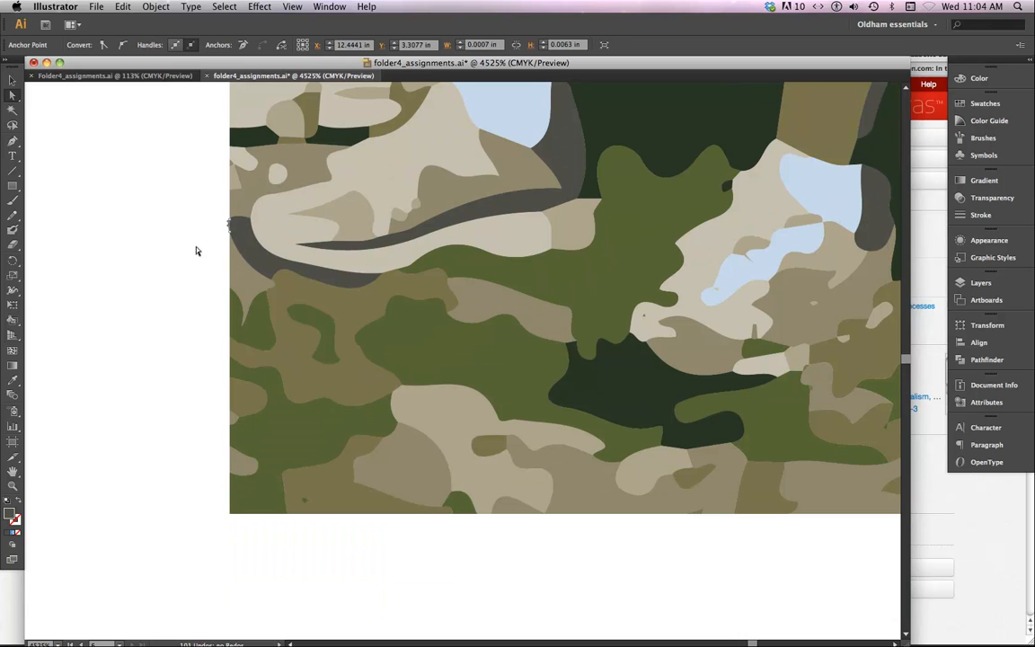
click(141, 268)
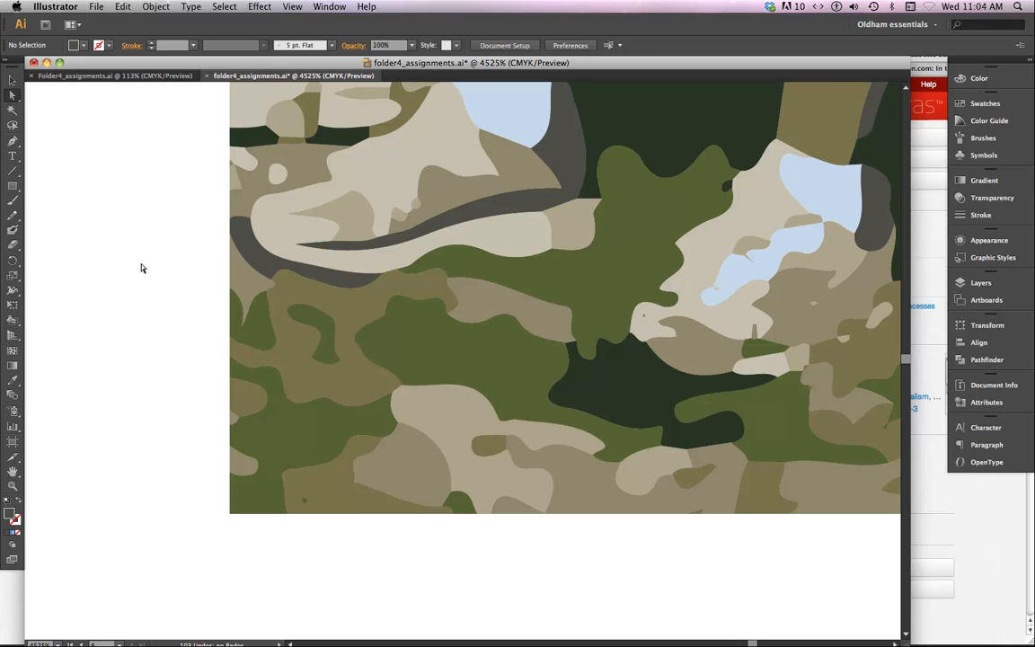
Enlarge the entire rectangular cutout of the man proportionally and move it to the right, close to the artboard's edge.
key(super+minus)
key(super+minus)
key(super+minus)
key(super+minus)
key(super+minus)
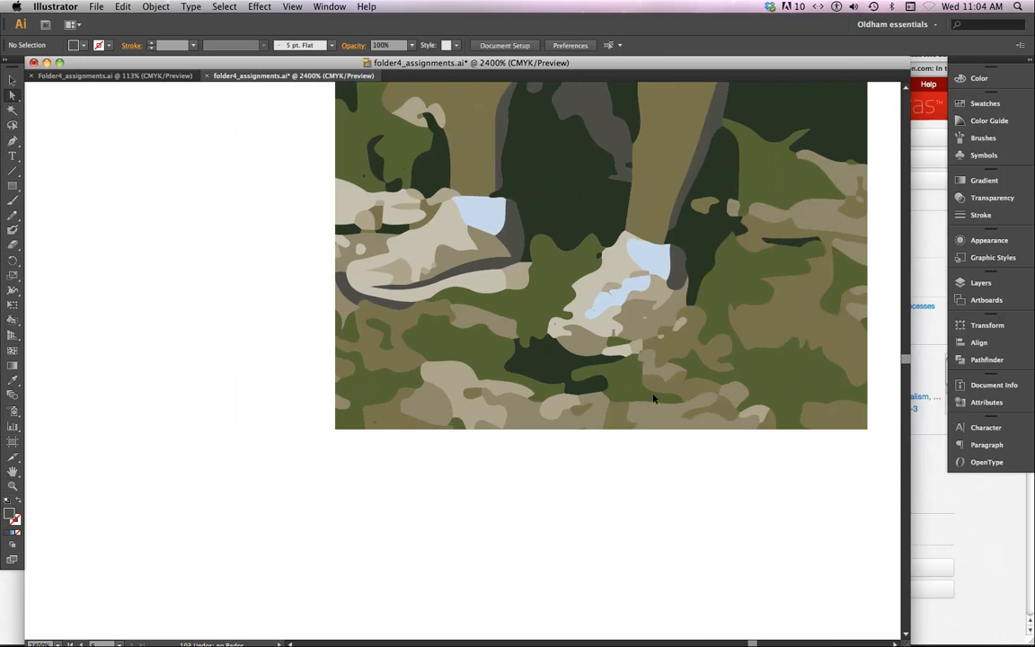
drag(484, 260, 440, 491)
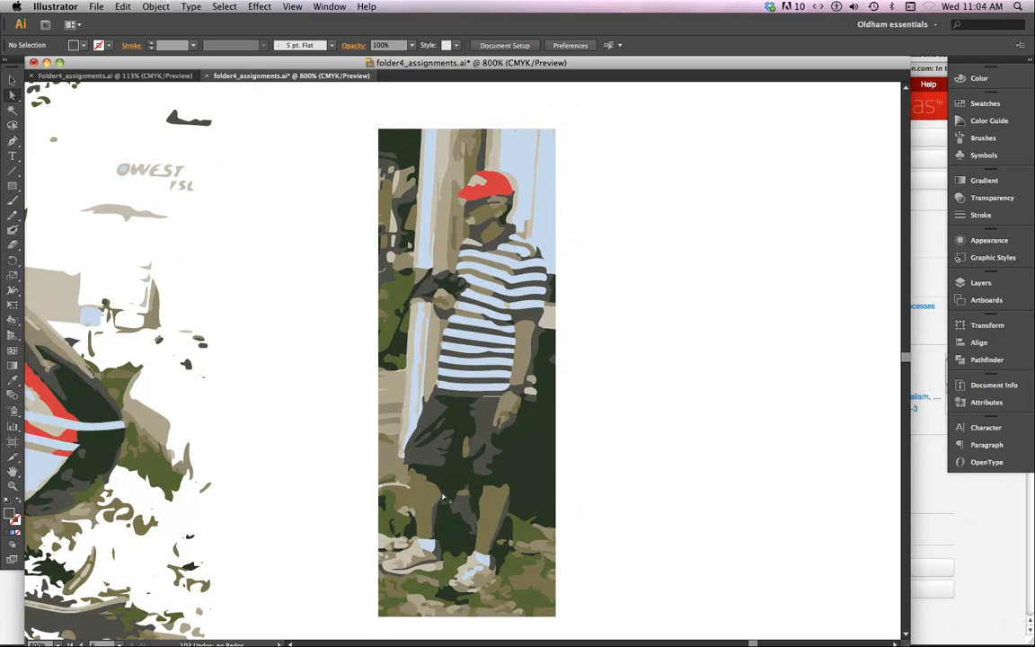
key(super+minus)
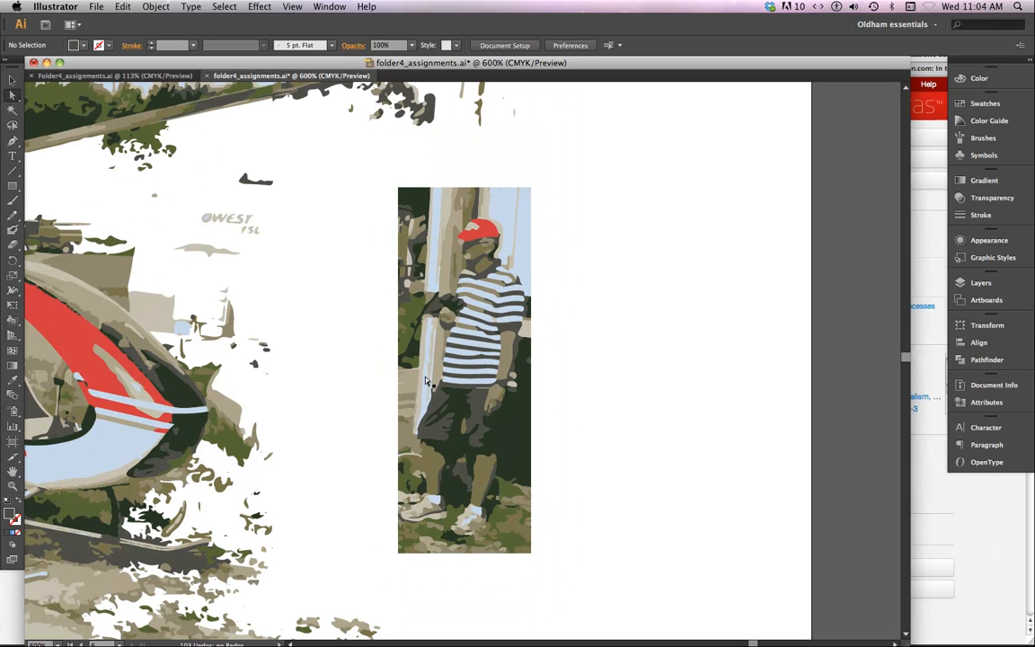
drag(386, 176, 586, 582)
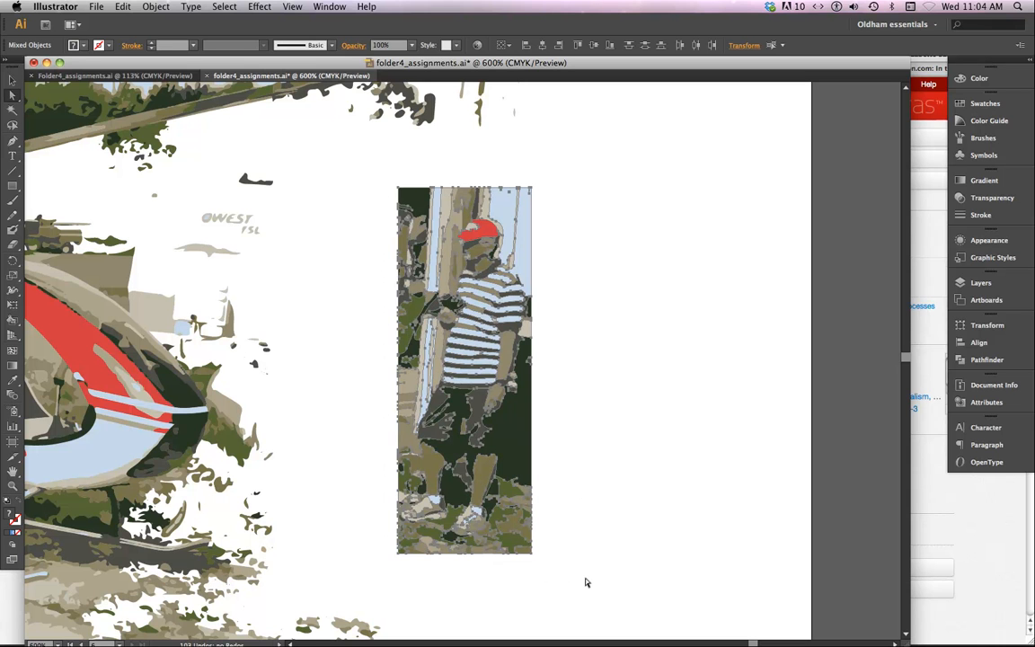
click(11, 80)
drag(530, 188, 640, 123)
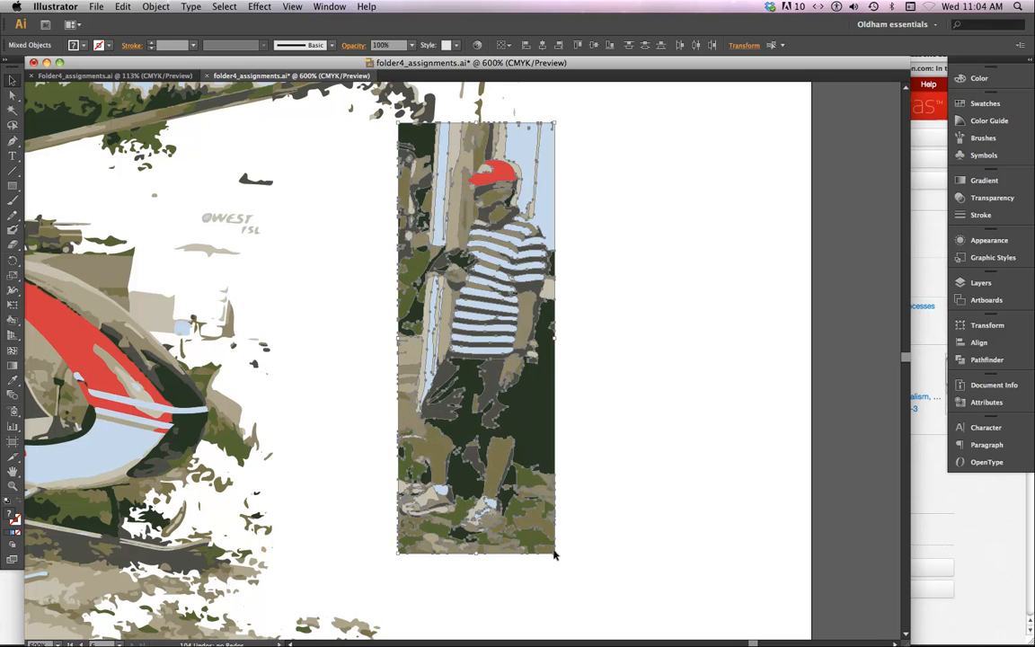
drag(556, 555, 627, 628)
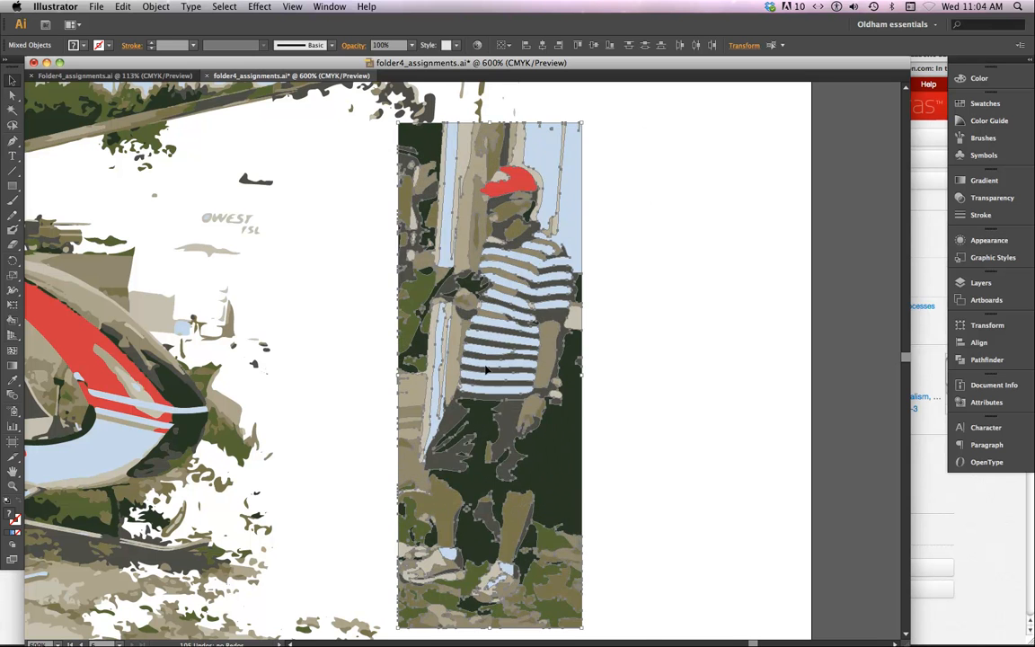
drag(487, 376, 663, 379)
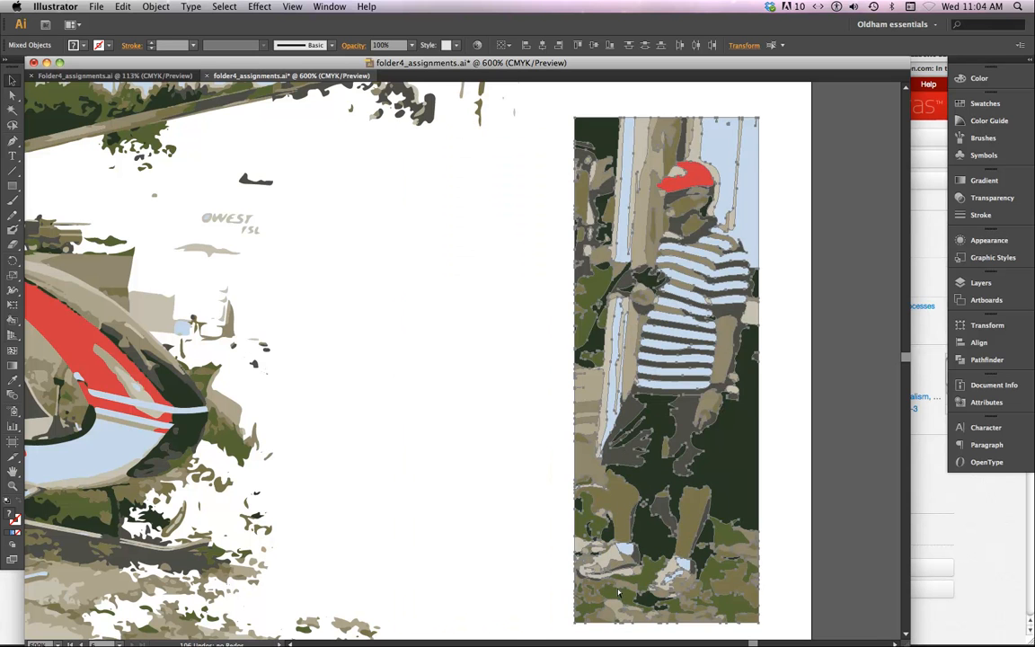
Partially select the paths along a full-width horizontal line through the helicopter picture's sandy ground and delete the selected anchor points.
key(super+minus)
key(super+minus)
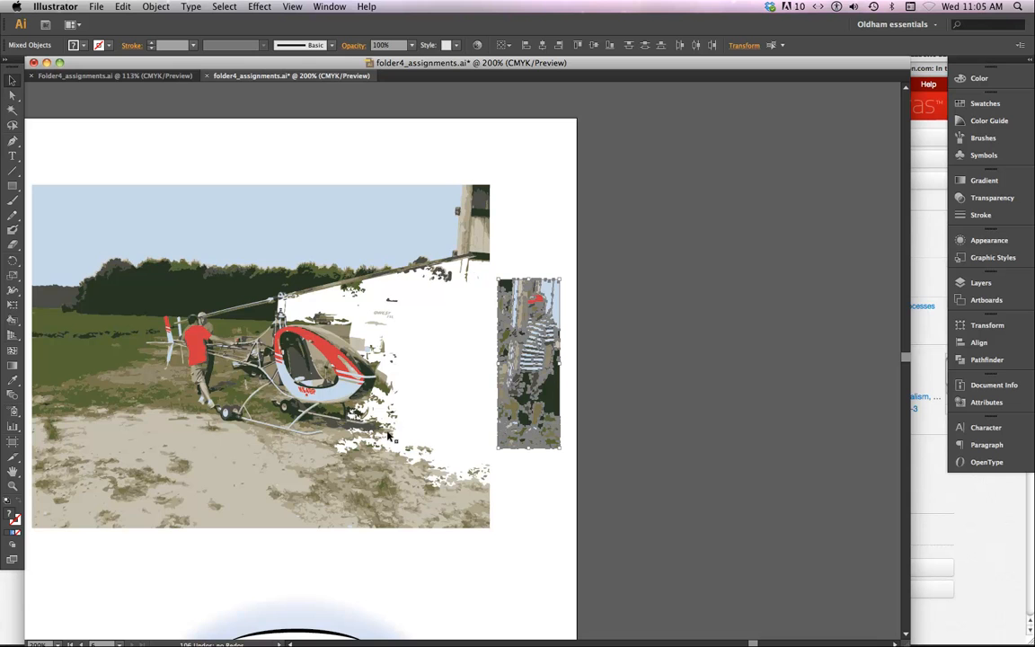
scroll(388, 400, left, 2)
scroll(388, 401, left, 1)
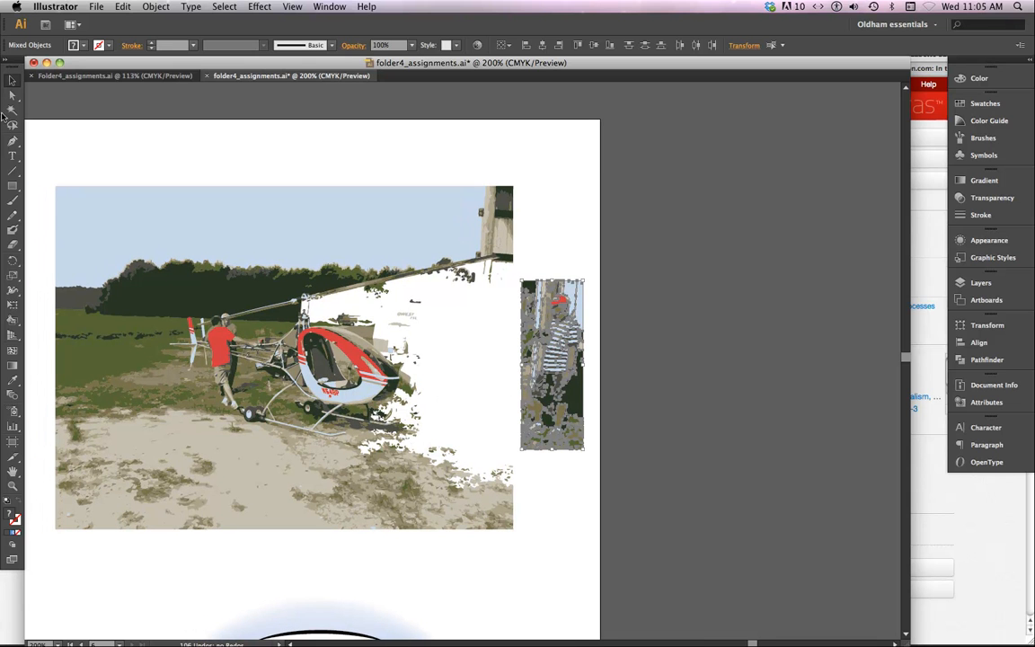
click(13, 96)
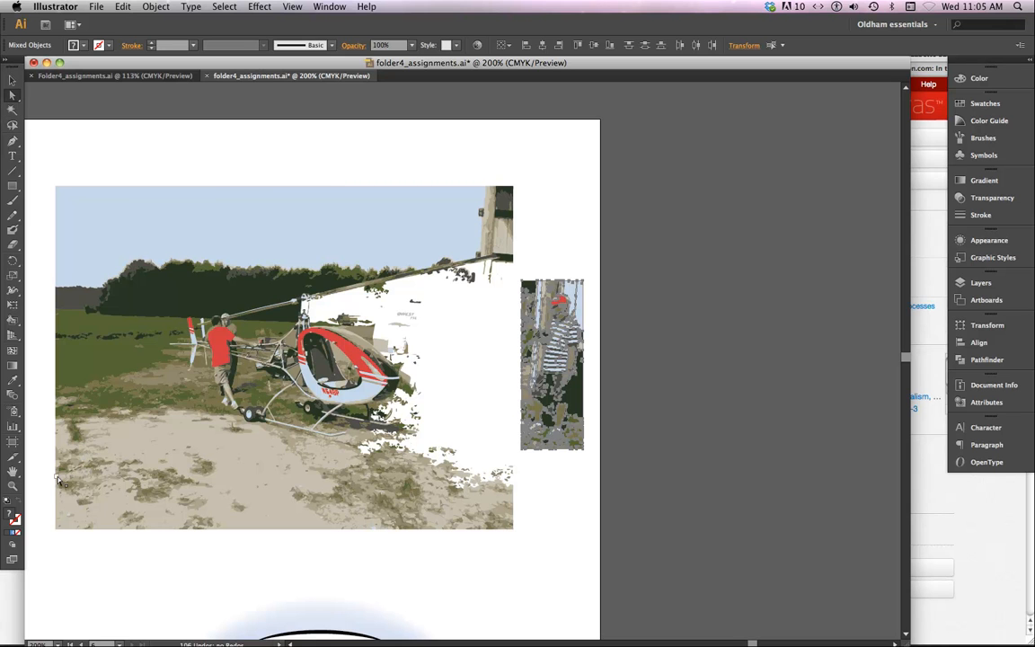
drag(56, 477, 518, 477)
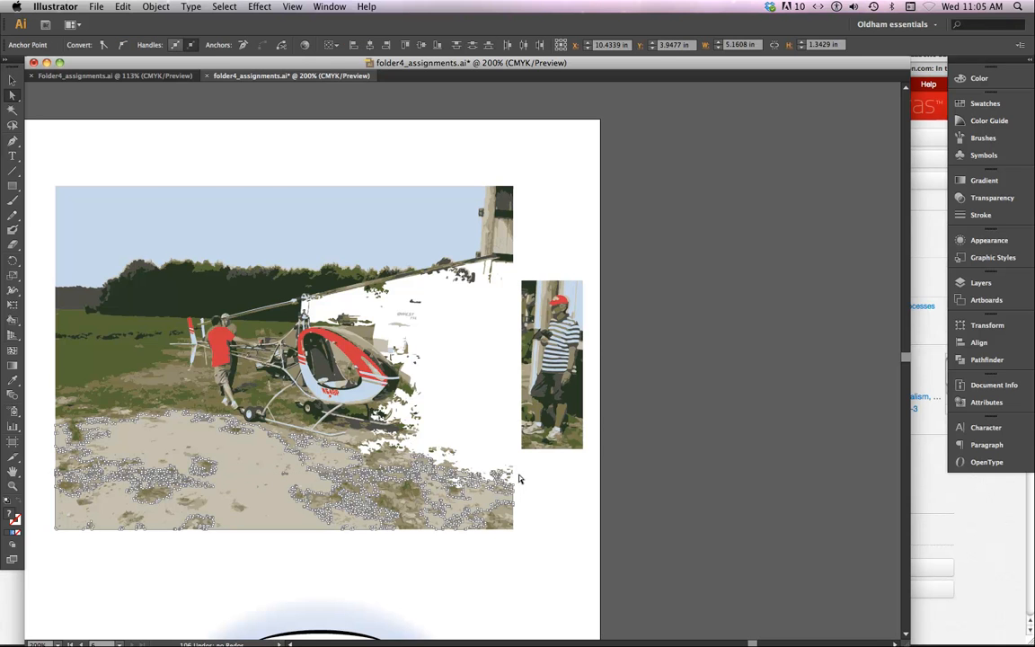
key(Delete)
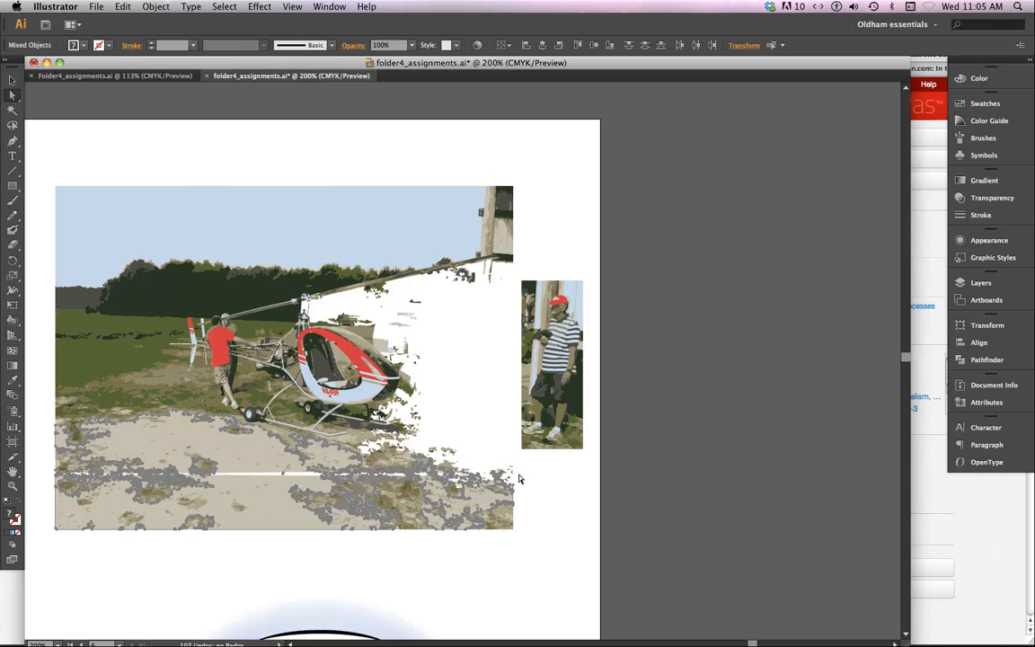
click(187, 602)
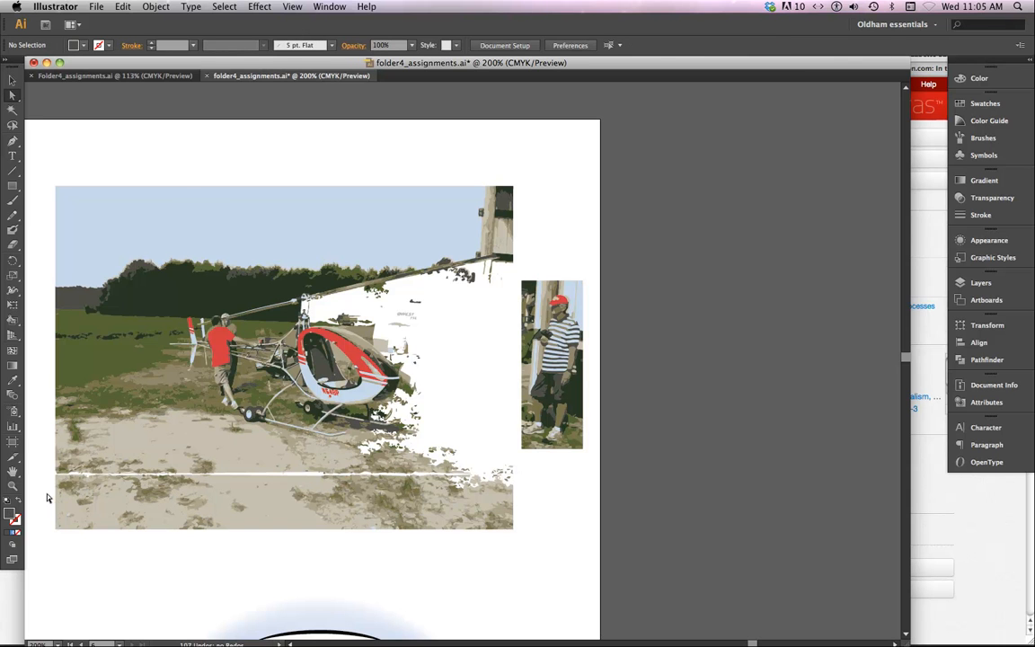
Try deleting a second horizontal slice through the sandy ground below the first one, and undo the deletions.
drag(47, 494, 525, 499)
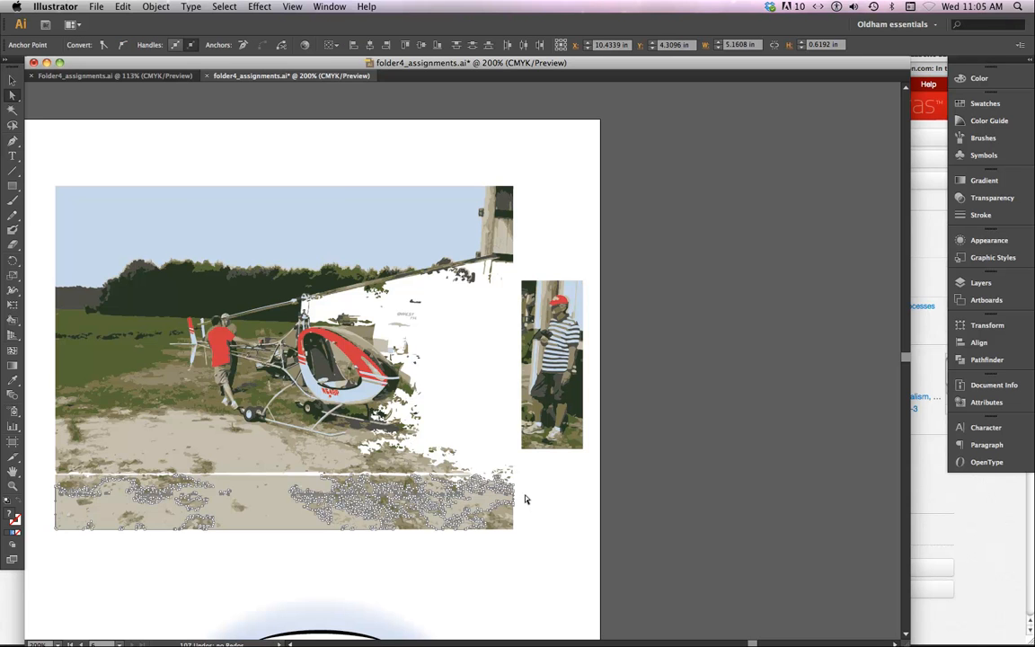
key(Delete)
click(214, 590)
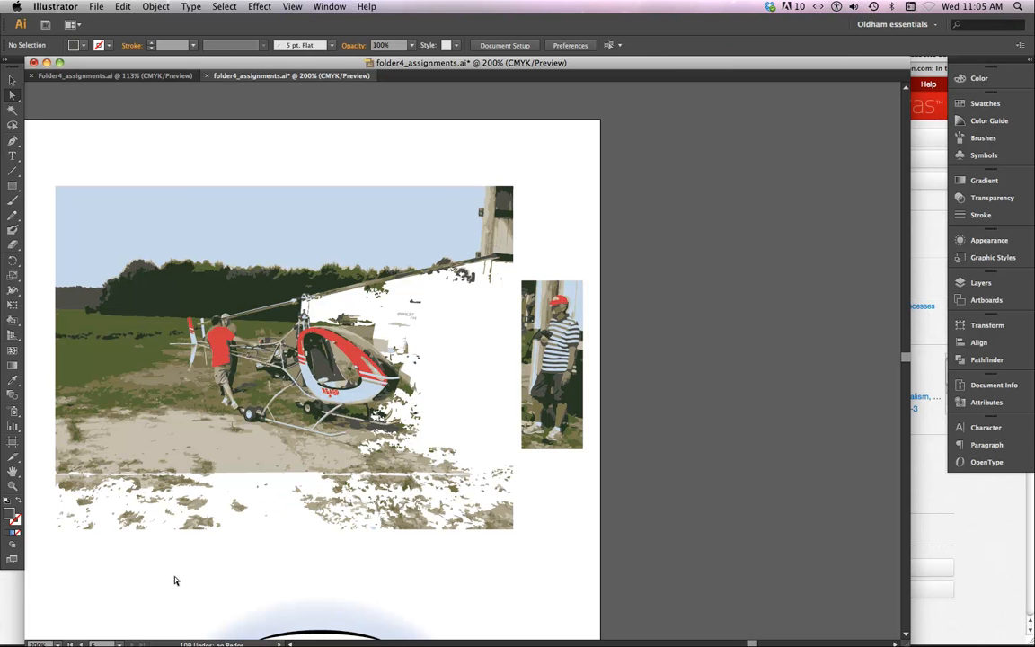
key(super+z)
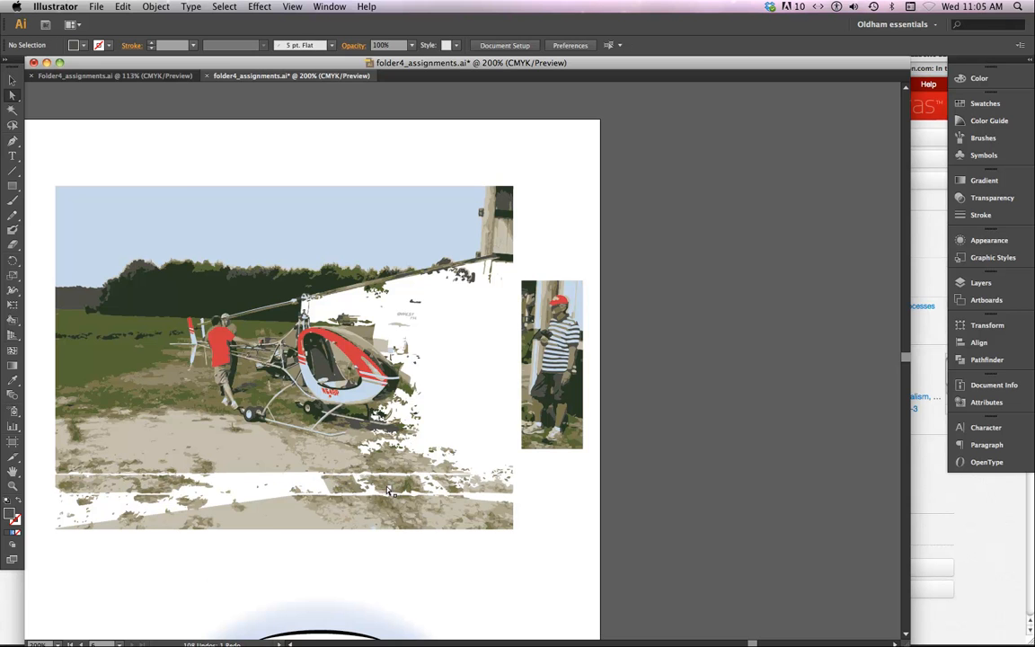
key(super+z)
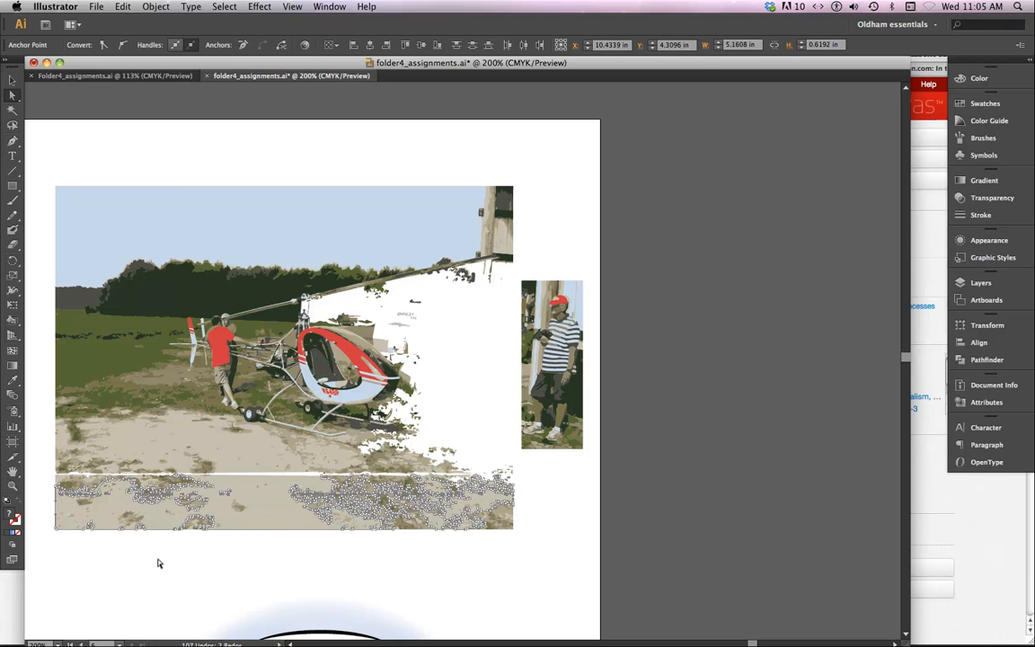
click(162, 561)
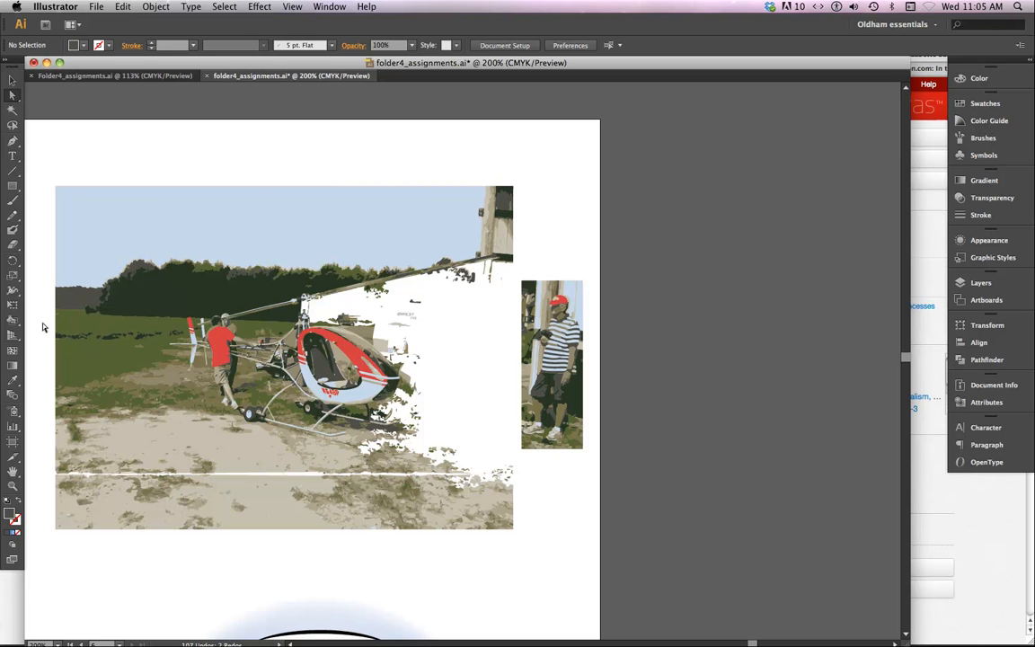
Delete two more horizontal slices across the helicopter picture, one just below the tree line and one level with the man's lower legs.
click(459, 326)
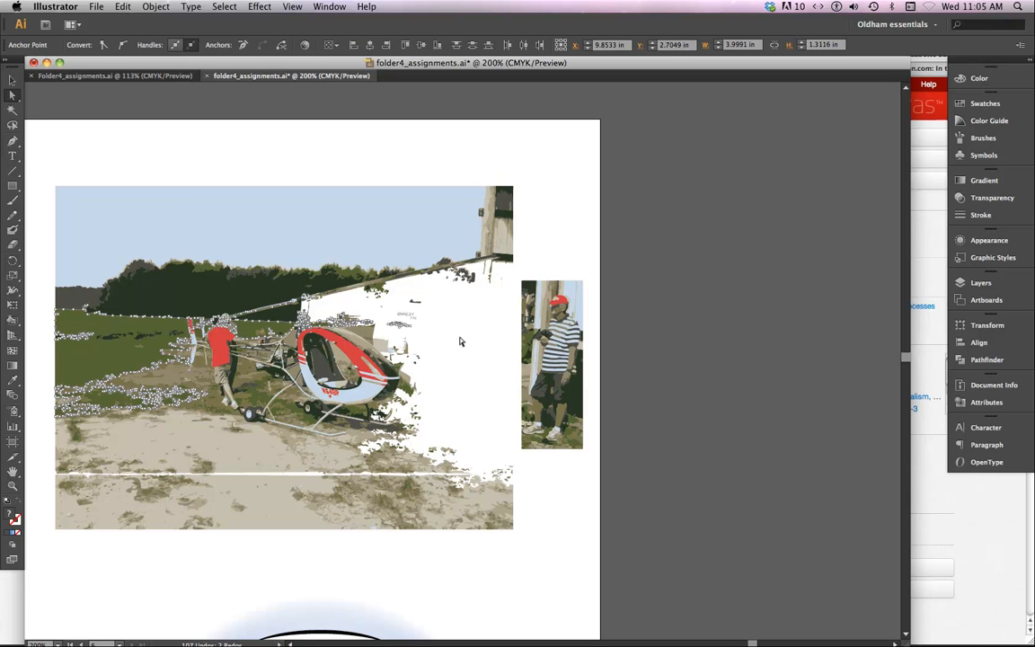
key(Delete)
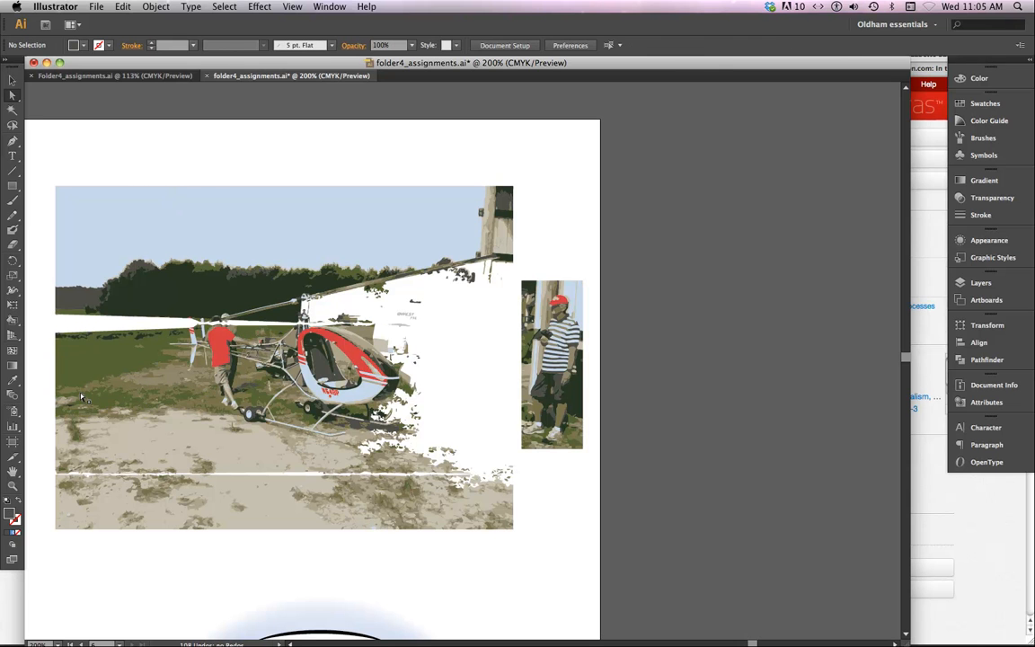
click(443, 398)
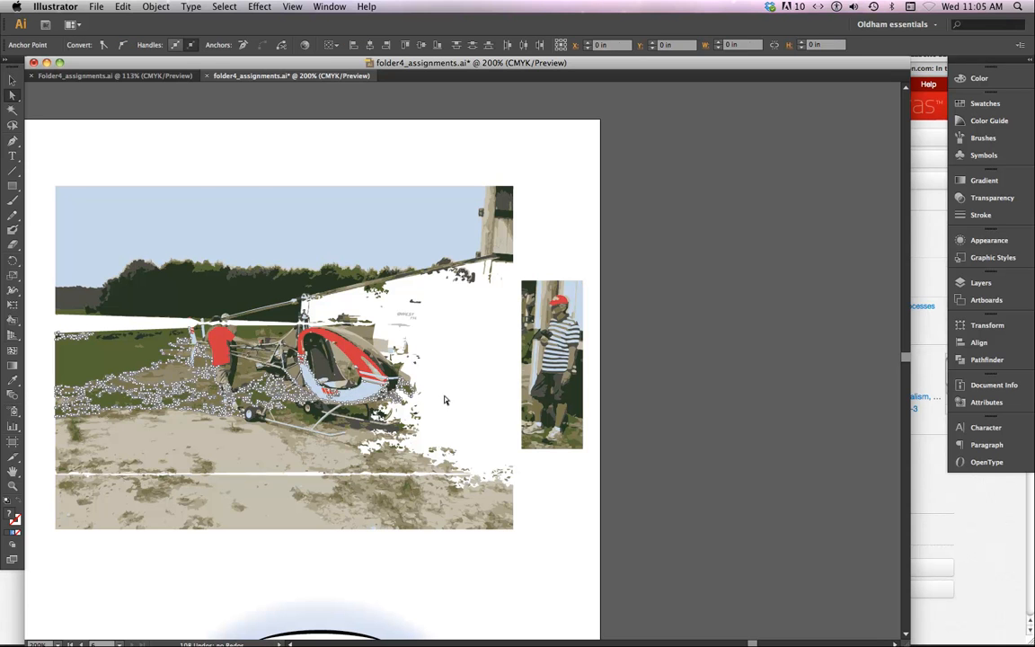
key(Delete)
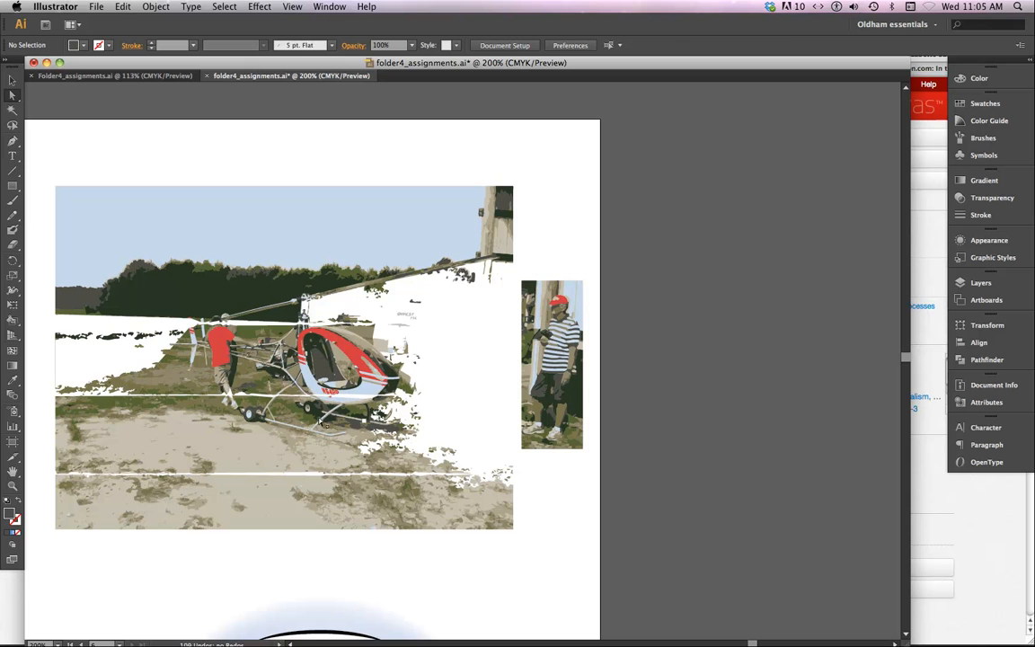
Delete two full-height vertical slices through the helicopter picture, one on each side of the man in the red shirt.
drag(158, 234, 143, 565)
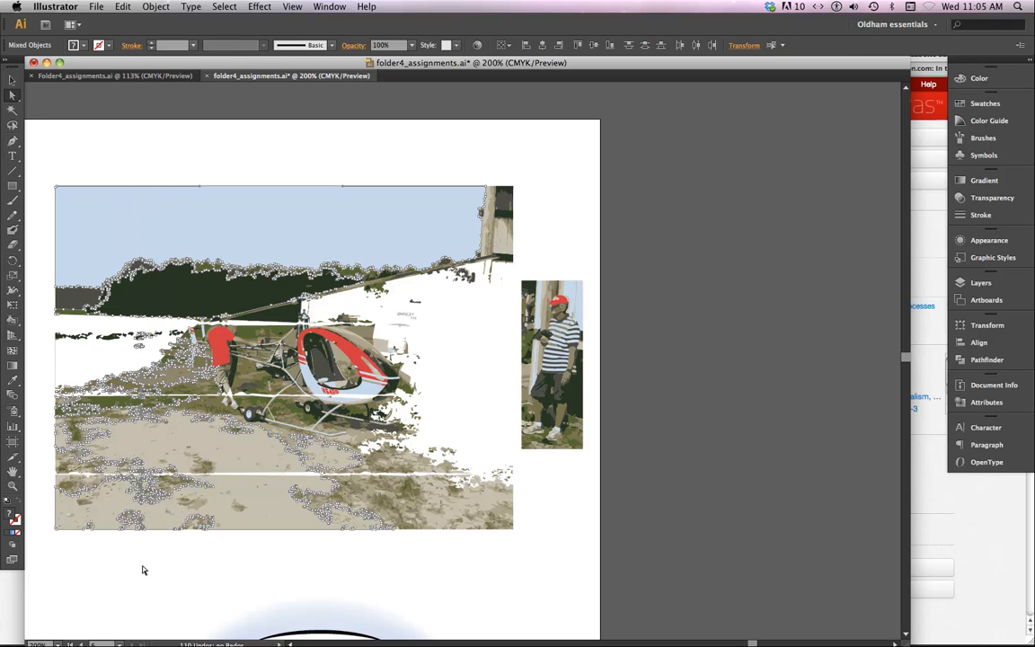
click(233, 585)
drag(264, 213, 265, 568)
key(Delete)
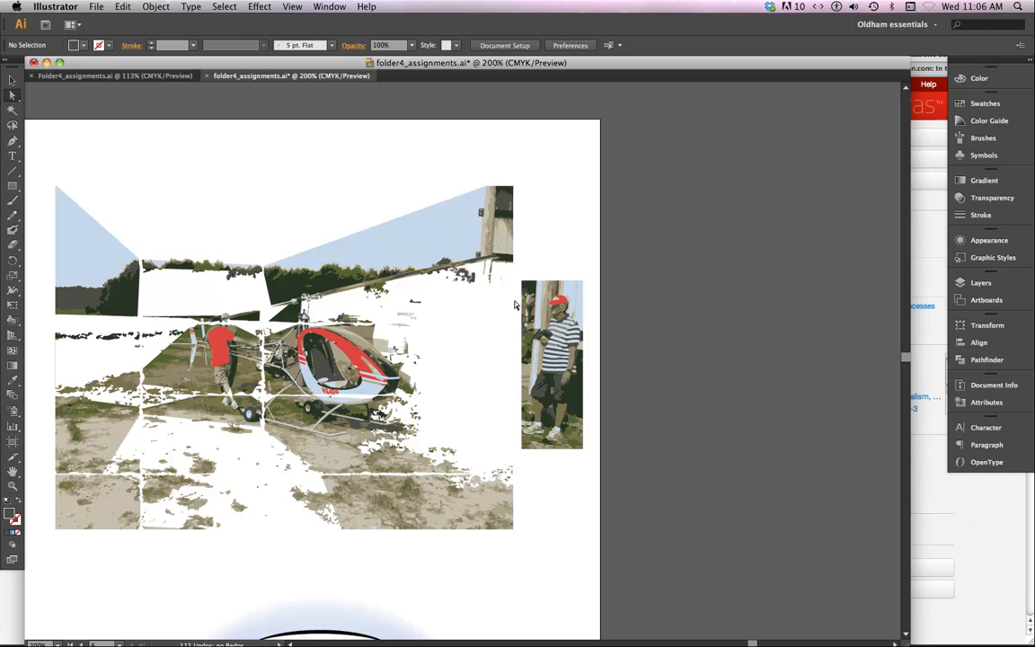
Zoom in closely on the rectangular cutout of the man in the striped shirt.
key(ctrl+minus)
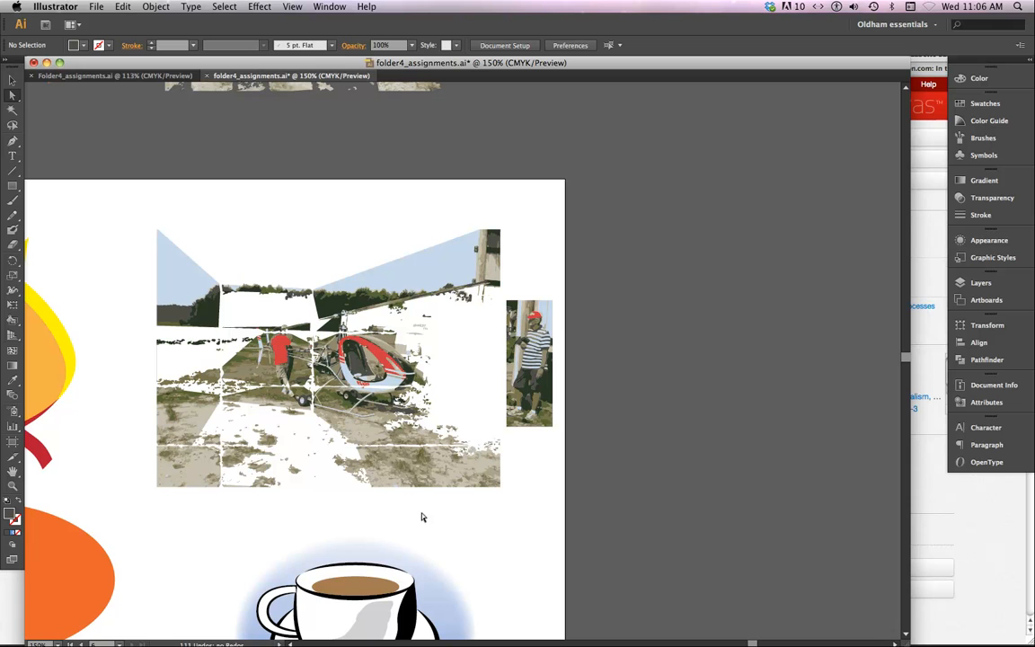
key(ctrl+minus)
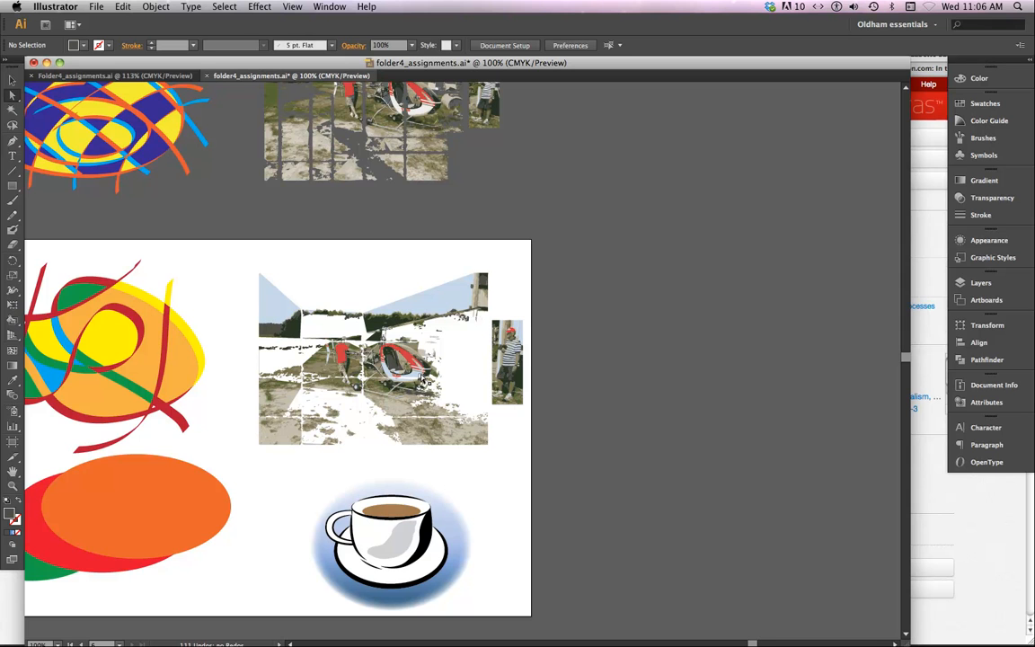
scroll(425, 383, right, 5)
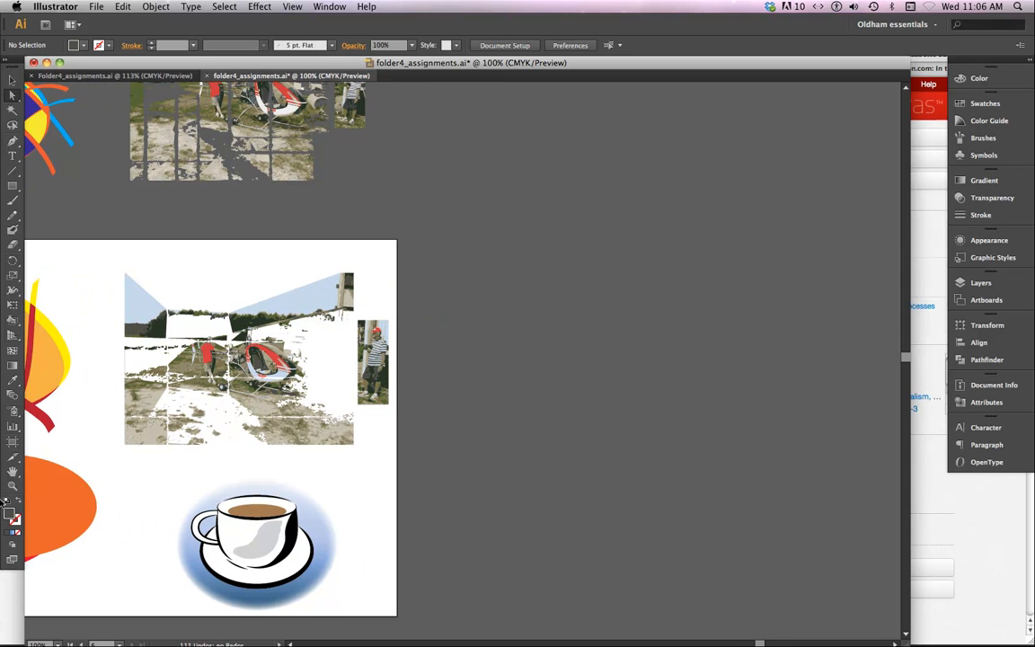
click(12, 486)
drag(356, 317, 386, 420)
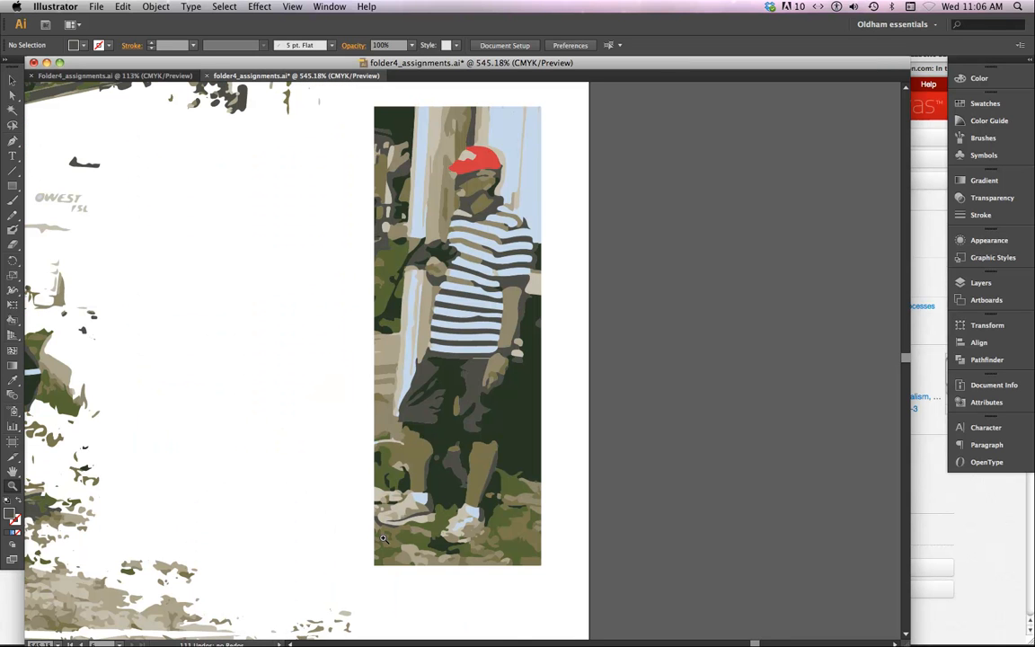